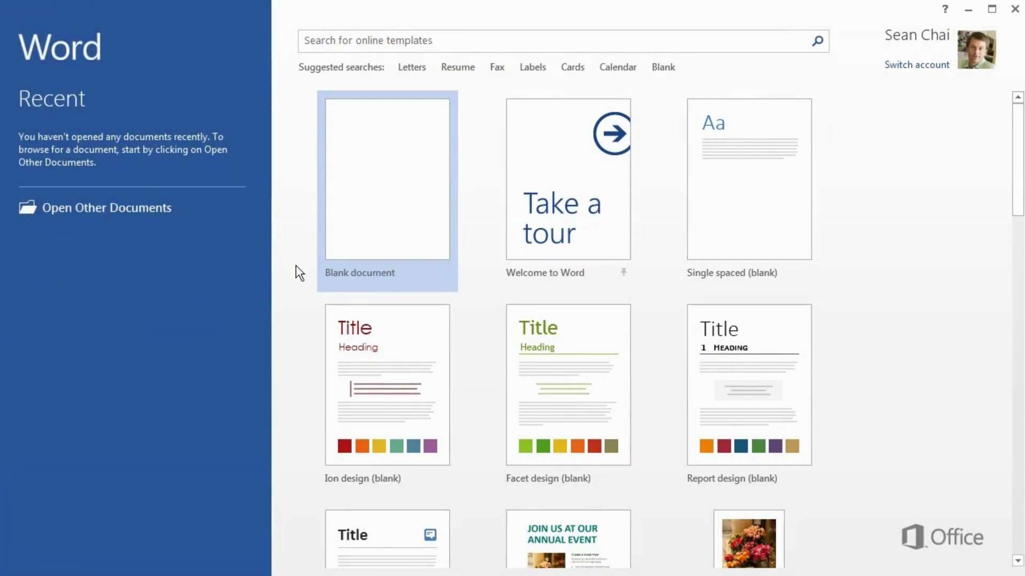
Create a blank document and enter the title line "Employee insurance benfits", followed by a new paragraph.
{"action": "left_click", "coordinate": [350, 212]}
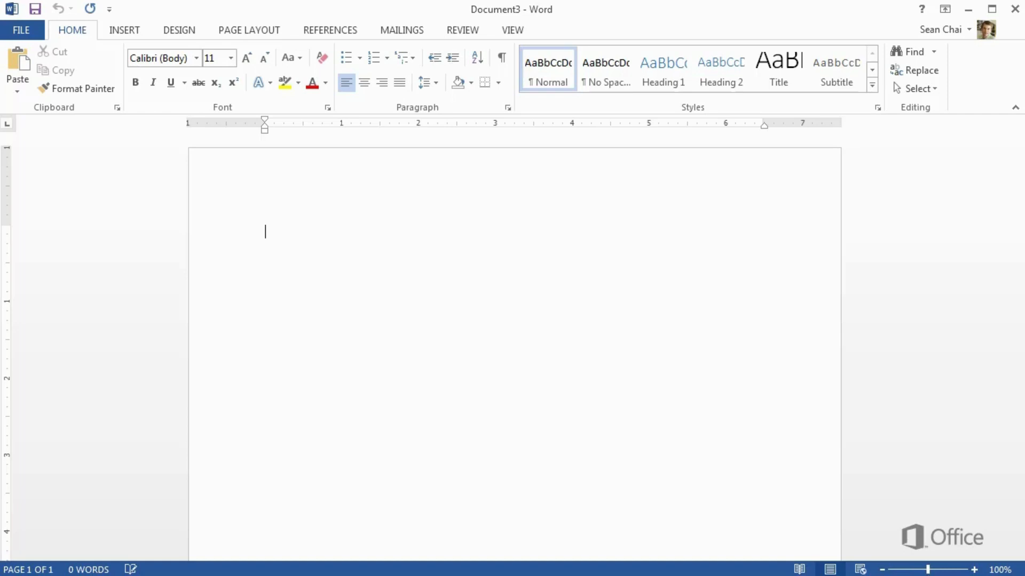
{"action": "type", "text": "Employee insurance benfits"}
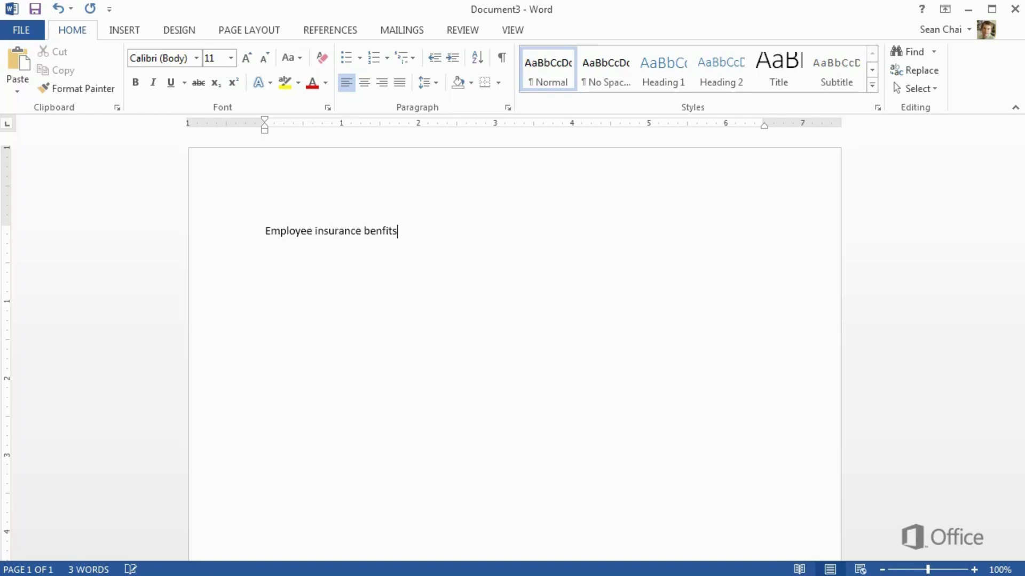
{"action": "key", "text": "Return"}
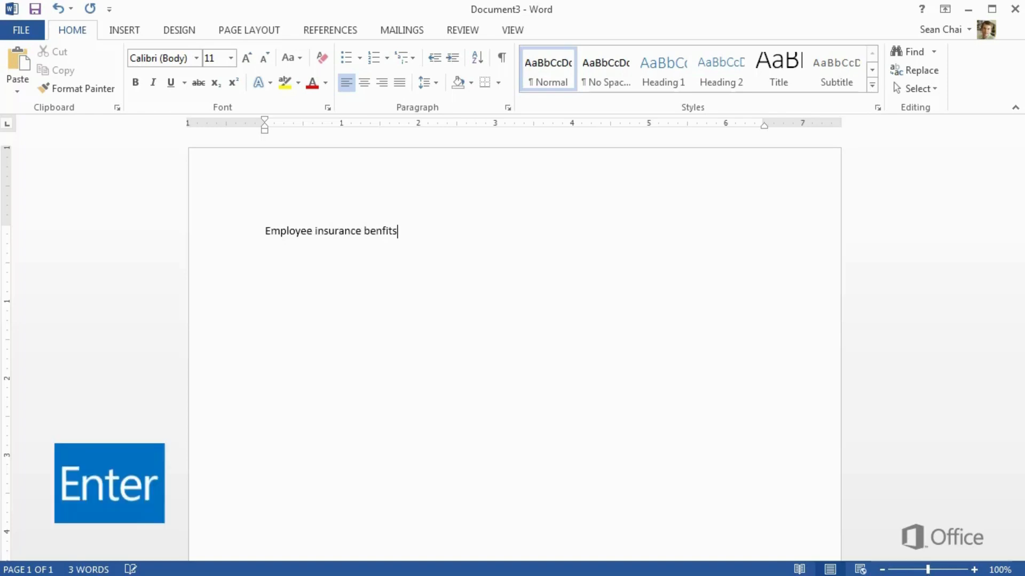
{"action": "key", "text": "Return"}
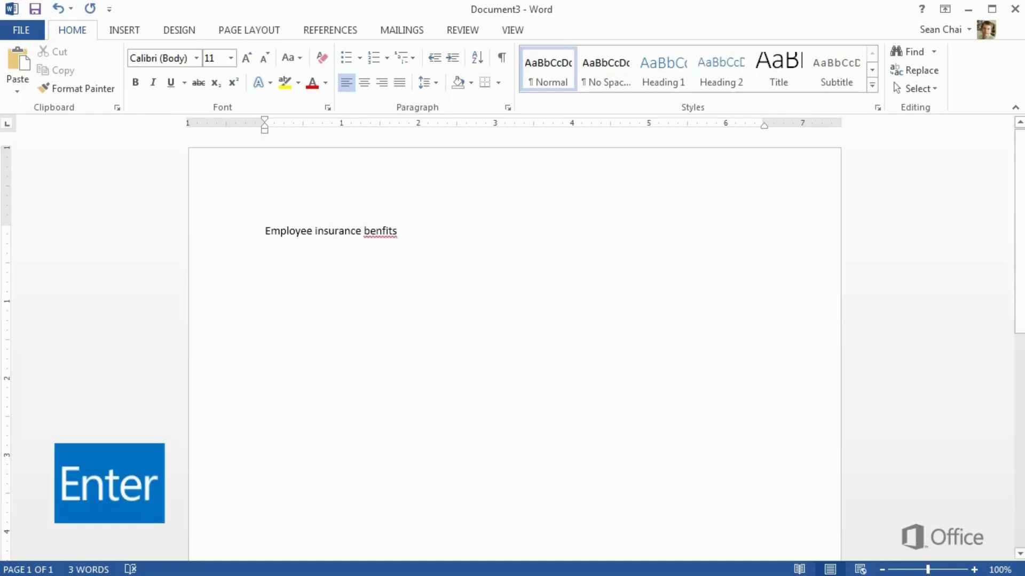
Write the introduction about employee health benefits at Consolidated Messenger, ending with "Please read it carefully. Some sections require that you make decisions".
{"action": "type", "text": "This document "}
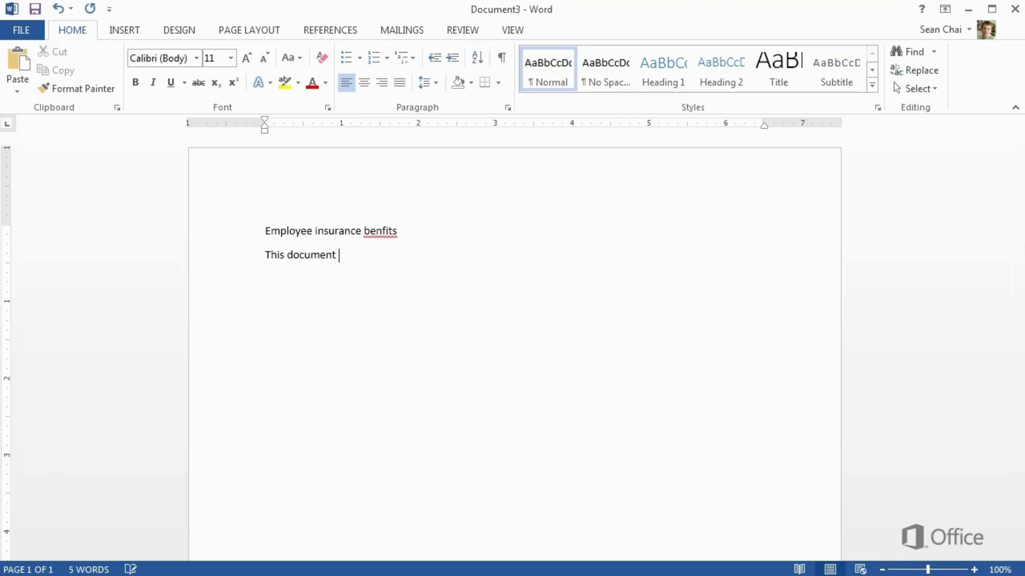
{"action": "type", "text": "contains important information about your employee health benefits as an employe"}
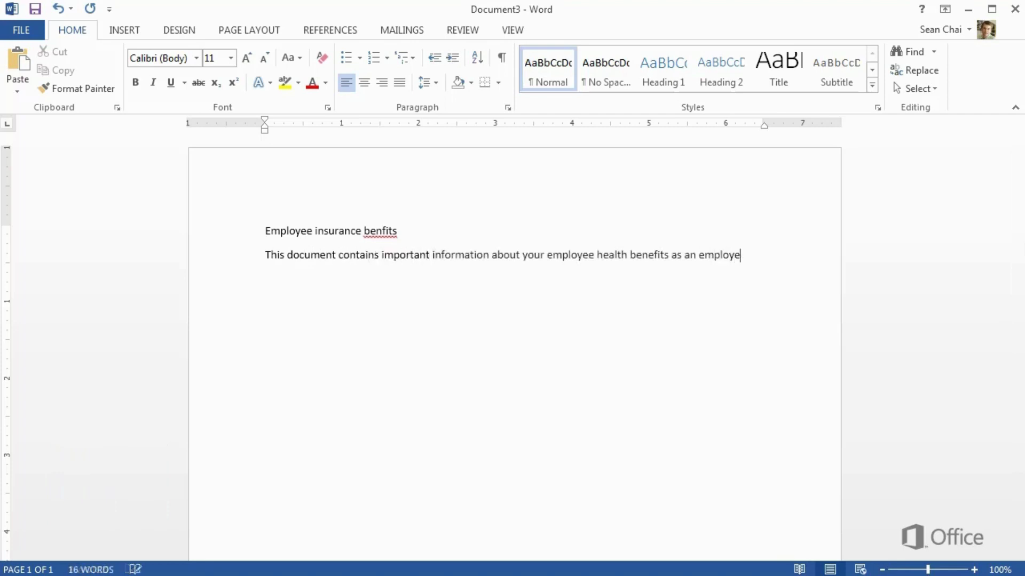
{"action": "type", "text": "e of Consolidated "}
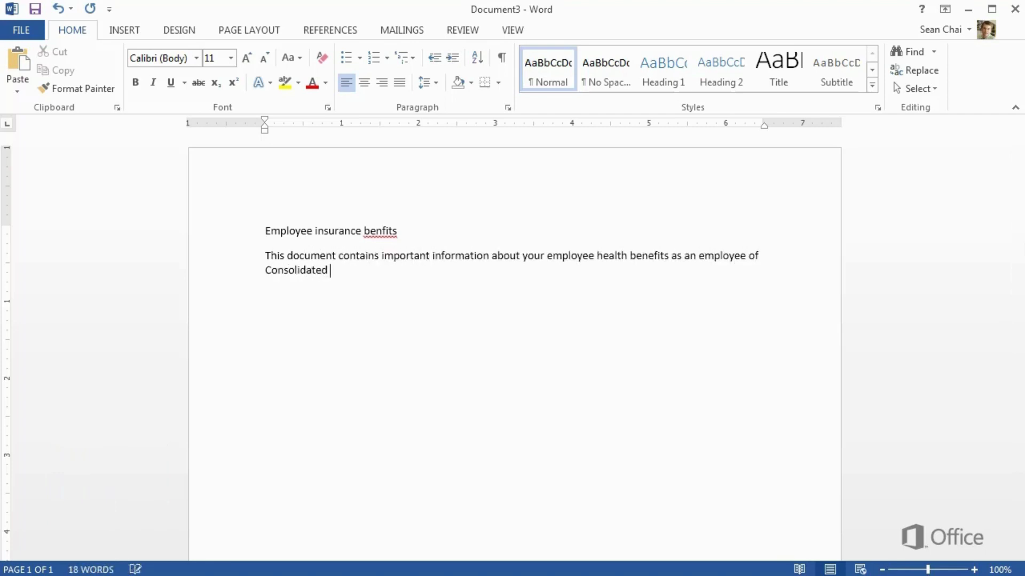
{"action": "type", "text": "Messenger. Please read it carefully. Some sections require that you make decisions"}
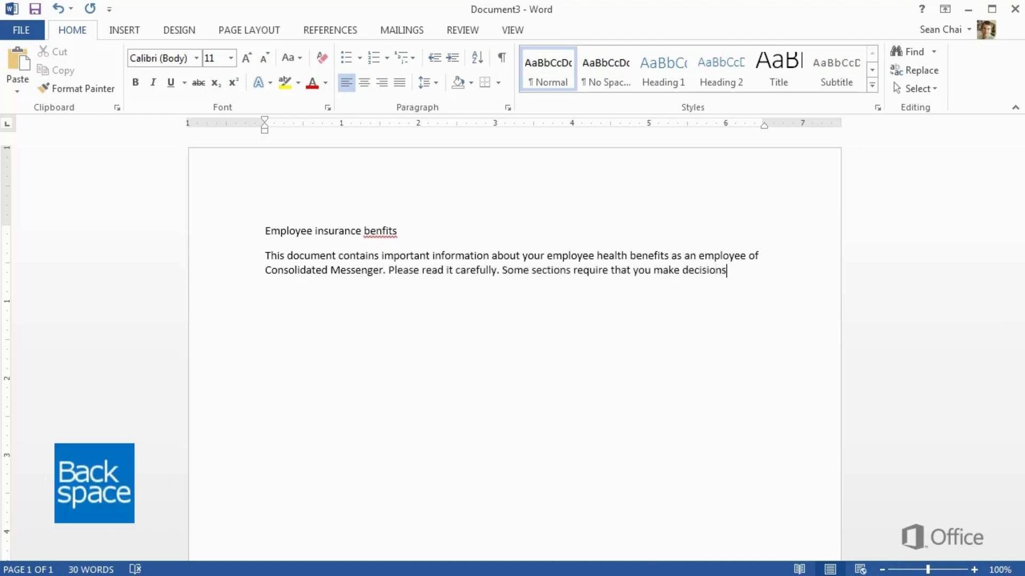
Replace "decisions" with "choices." and complete the paragraph with the form instructions, the end-of-January deadline and the automatic standard options.
{"action": "key", "text": "BackSpace"}
{"action": "key", "text": "BackSpace"}
{"action": "key", "text": "BackSpace"}
{"action": "key", "text": "BackSpace"}
{"action": "key", "text": "BackSpace"}
{"action": "key", "text": "BackSpace"}
{"action": "key", "text": "BackSpace"}
{"action": "key", "text": "BackSpace"}
{"action": "key", "text": "BackSpace"}
{"action": "type", "text": "choices. After"}
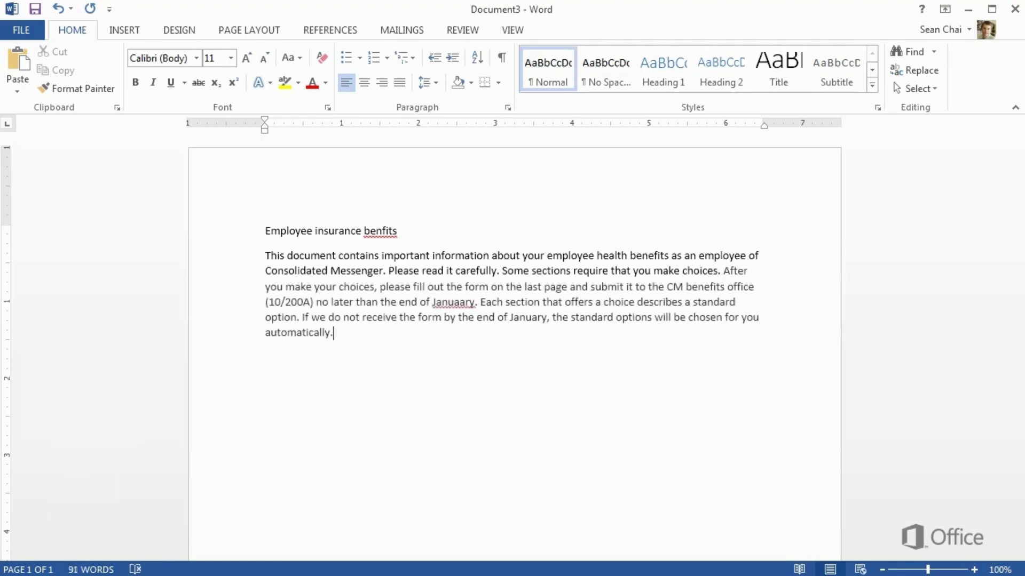
Delete the extra "a" in "Januaary" in the introduction and correct "benfits" in the title to the suggested spelling "benefits".
{"action": "key", "text": "Up"}
{"action": "key", "text": "Up"}
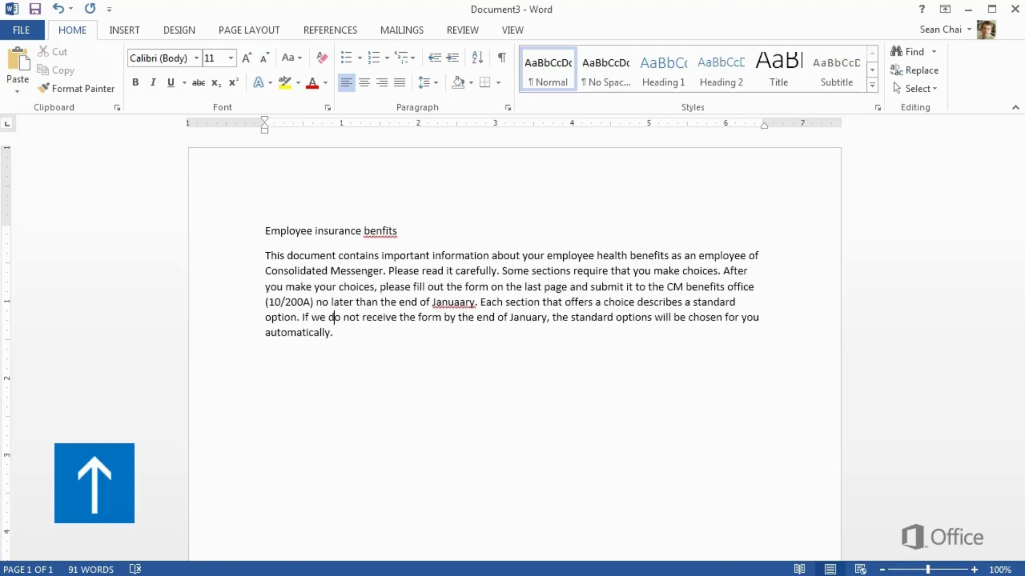
{"action": "key", "text": "Right"}
{"action": "key", "text": "Right"}
{"action": "key", "text": "Right"}
{"action": "key", "text": "Right"}
{"action": "key", "text": "Right"}
{"action": "key", "text": "Right"}
{"action": "key", "text": "Right"}
{"action": "key", "text": "Right"}
{"action": "key", "text": "Right"}
{"action": "key", "text": "Right"}
{"action": "key", "text": "Right"}
{"action": "key", "text": "Right"}
{"action": "key", "text": "Right"}
{"action": "key", "text": "Right"}
{"action": "key", "text": "Right"}
{"action": "key", "text": "Right"}
{"action": "key", "text": "Right"}
{"action": "key", "text": "Right"}
{"action": "key", "text": "Right"}
{"action": "key", "text": "Right"}
{"action": "key", "text": "Right"}
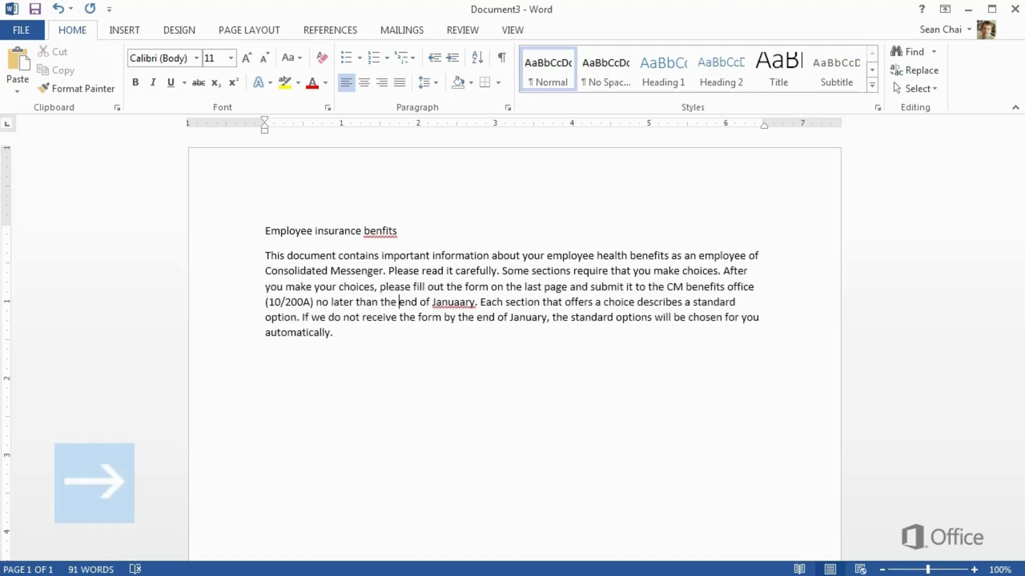
{"action": "key", "text": "Delete"}
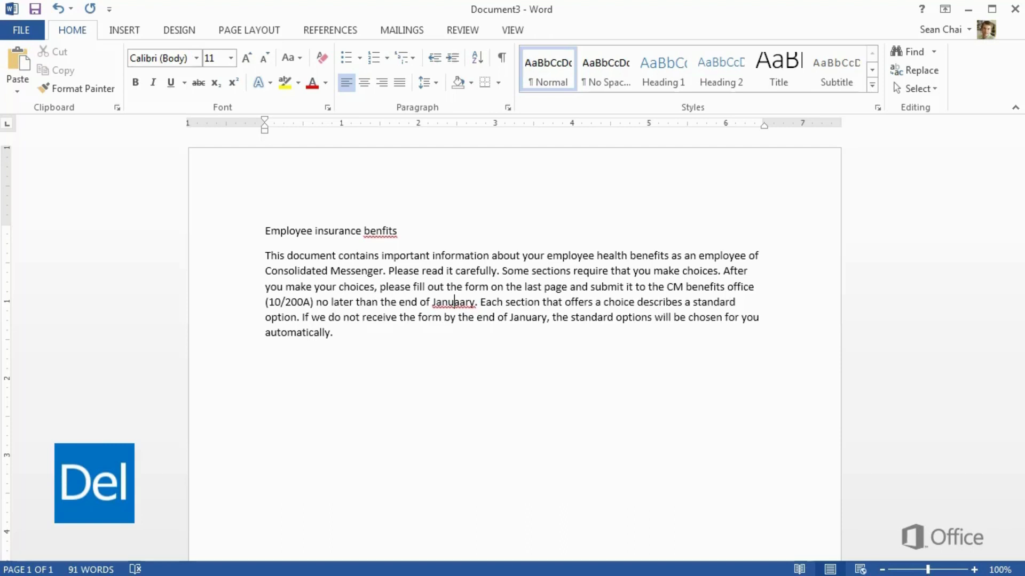
{"action": "key", "text": "Delete"}
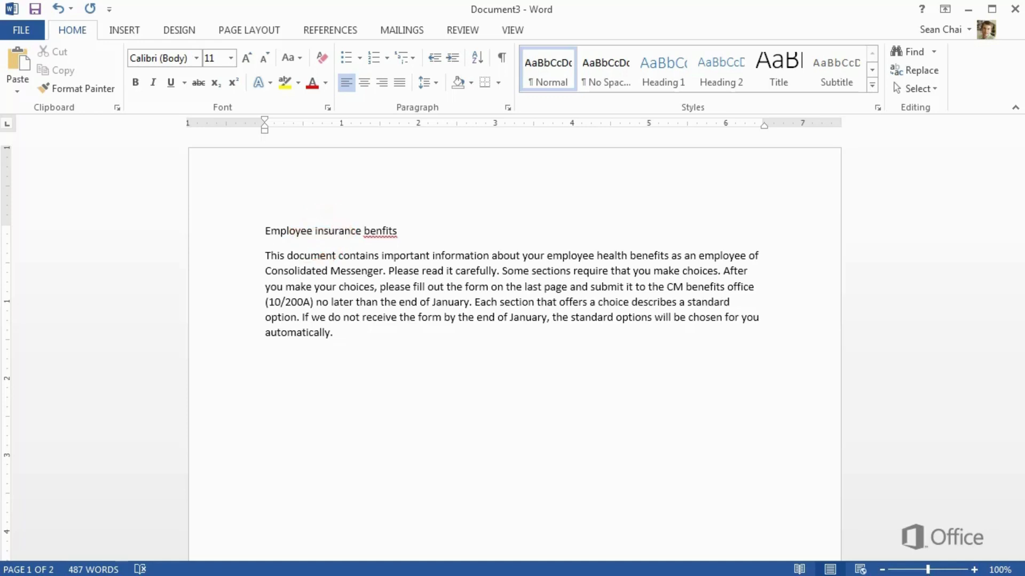
{"action": "right_click", "coordinate": [381, 231]}
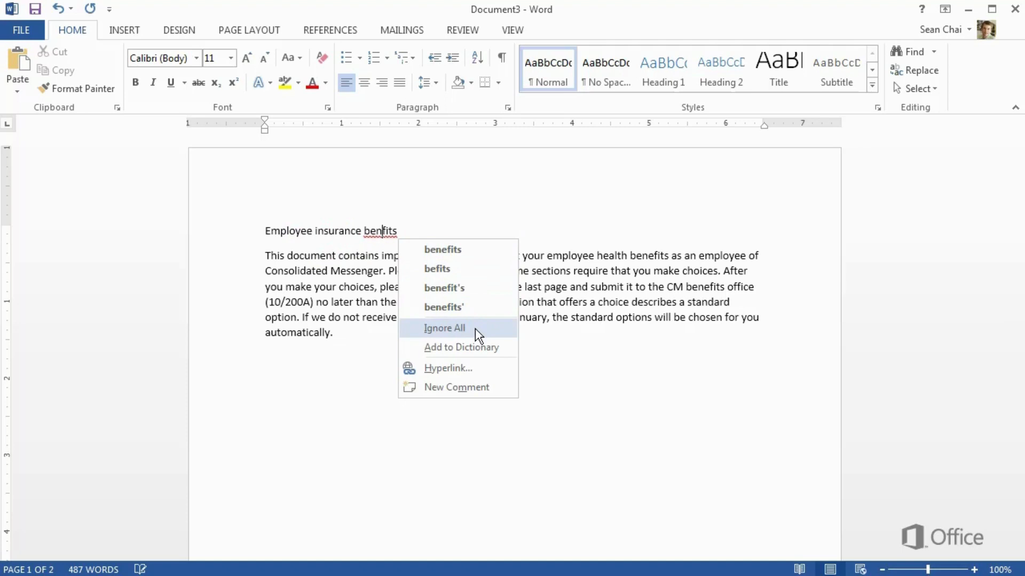
{"action": "left_click", "coordinate": [470, 251]}
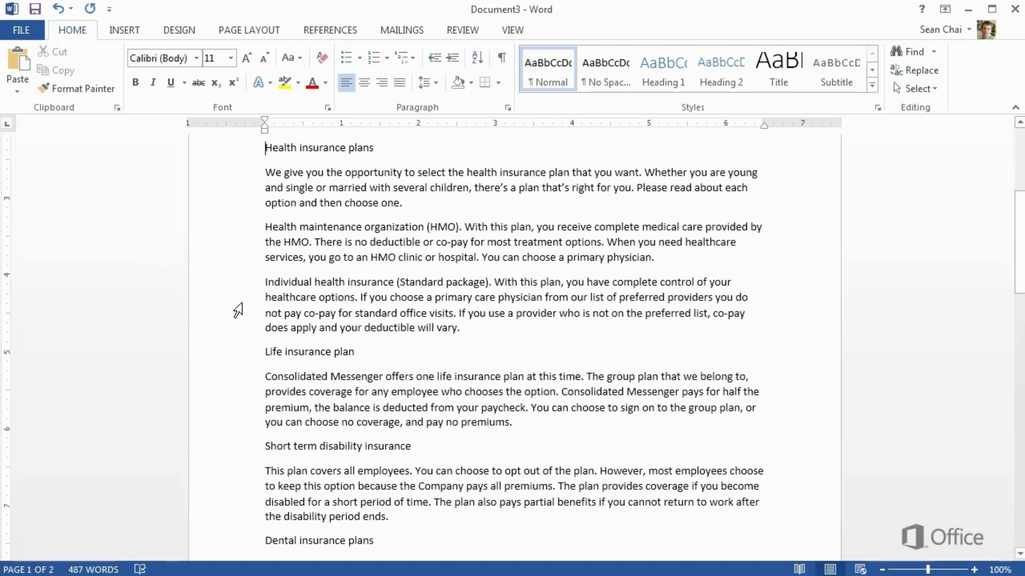
Cut the "Individual health insurance (Standard package)" paragraph and paste it before the "Health maintenance organization (HMO)" paragraph.
{"action": "left_click", "coordinate": [265, 283]}
{"action": "mouse_move", "coordinate": [265, 283]}
{"action": "left_mouse_down"}
{"action": "mouse_move", "coordinate": [466, 327]}
{"action": "mouse_move", "coordinate": [494, 344]}
{"action": "left_mouse_up"}
{"action": "key", "text": "ctrl+c"}
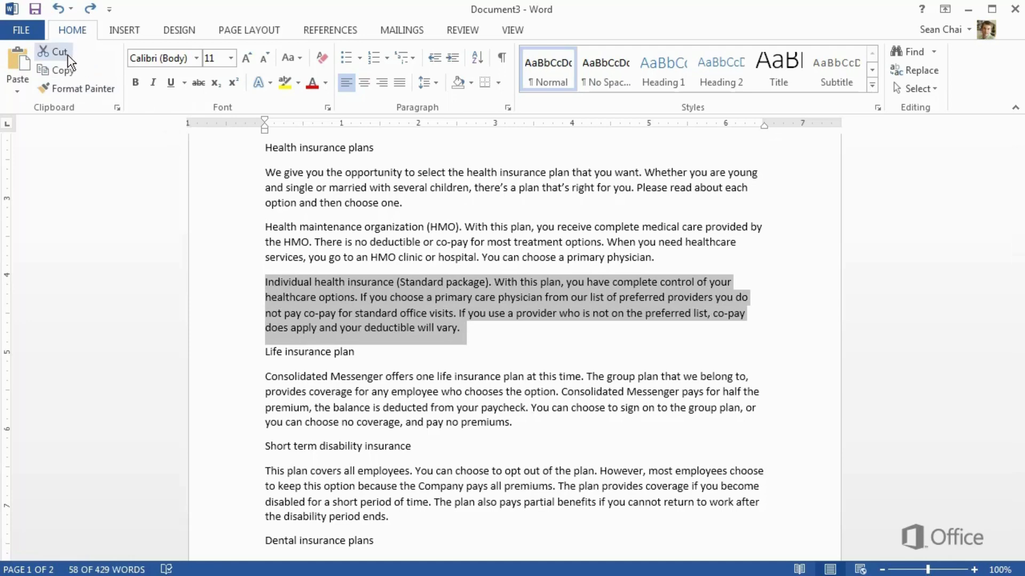
{"action": "left_click", "coordinate": [59, 52]}
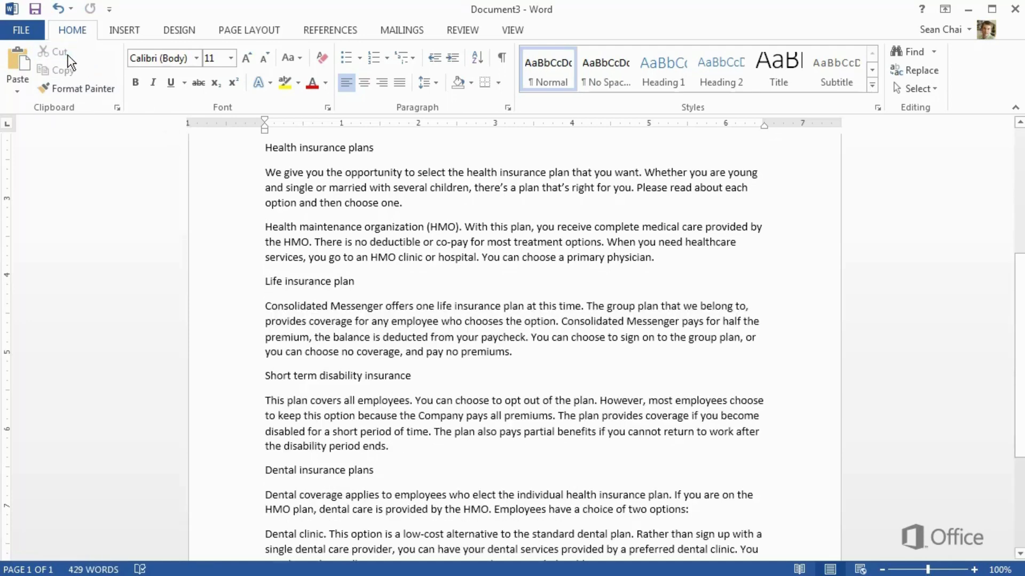
{"action": "left_click", "coordinate": [267, 229]}
{"action": "left_click", "coordinate": [18, 61]}
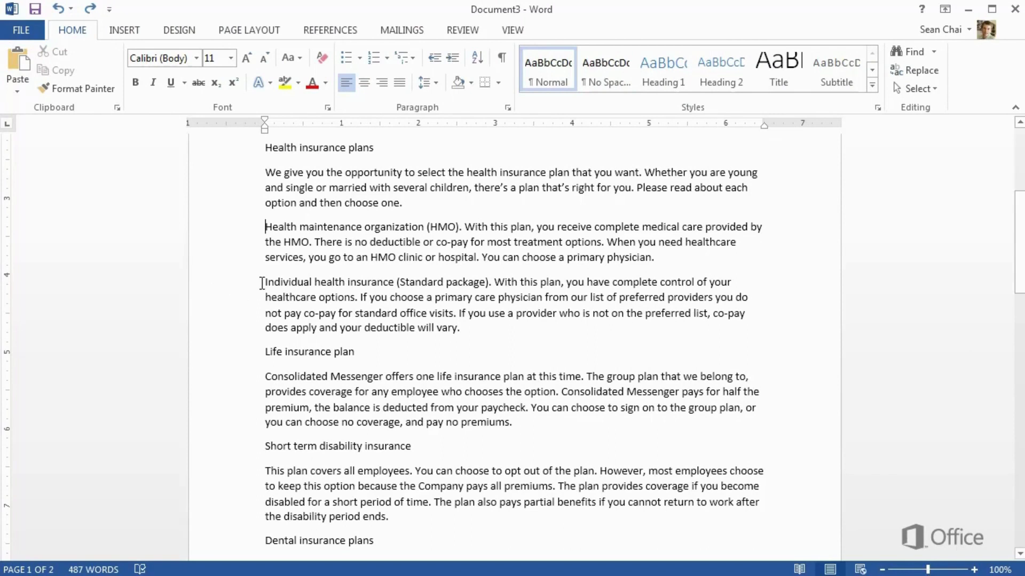
Try selecting a text range and a single word, ending with the whole "Individual health insurance (Standard package)" paragraph selected.
{"action": "mouse_move", "coordinate": [263, 282]}
{"action": "left_mouse_down"}
{"action": "mouse_move", "coordinate": [344, 319]}
{"action": "mouse_move", "coordinate": [467, 335]}
{"action": "left_mouse_up"}
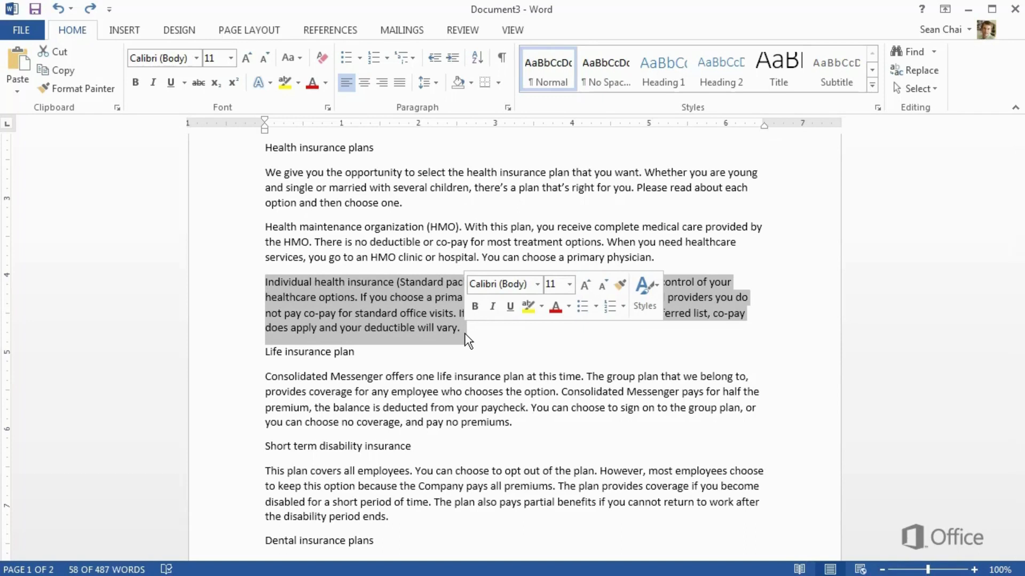
{"action": "left_click", "coordinate": [378, 299]}
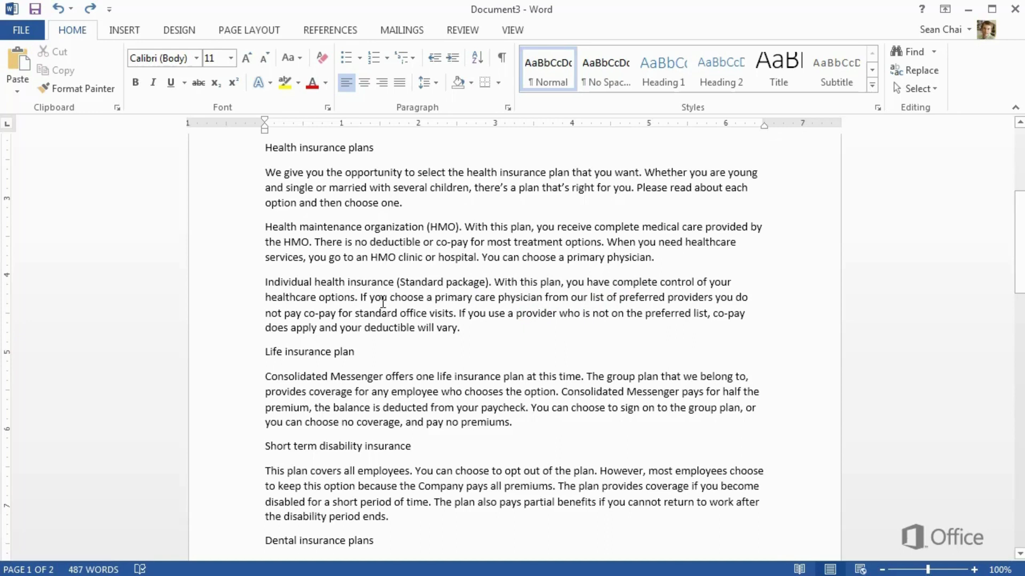
{"action": "double_click", "coordinate": [404, 299]}
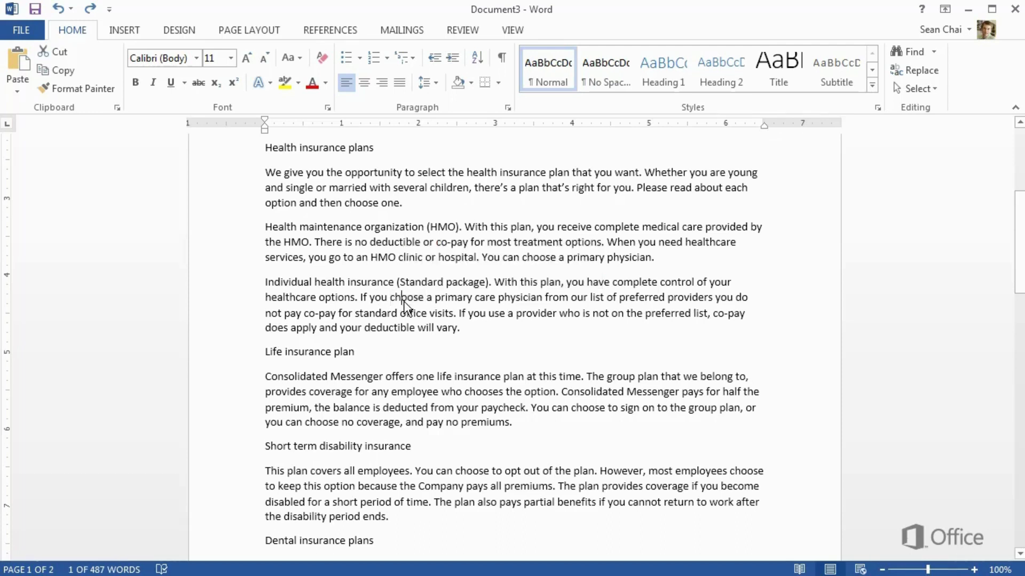
{"action": "triple_click", "coordinate": [404, 301]}
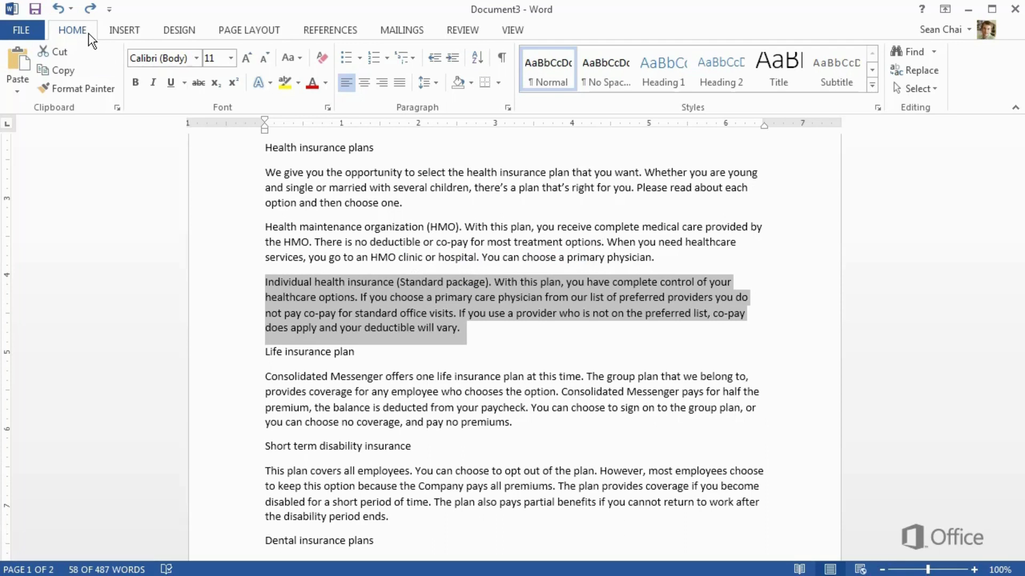
{"action": "left_click", "coordinate": [114, 33]}
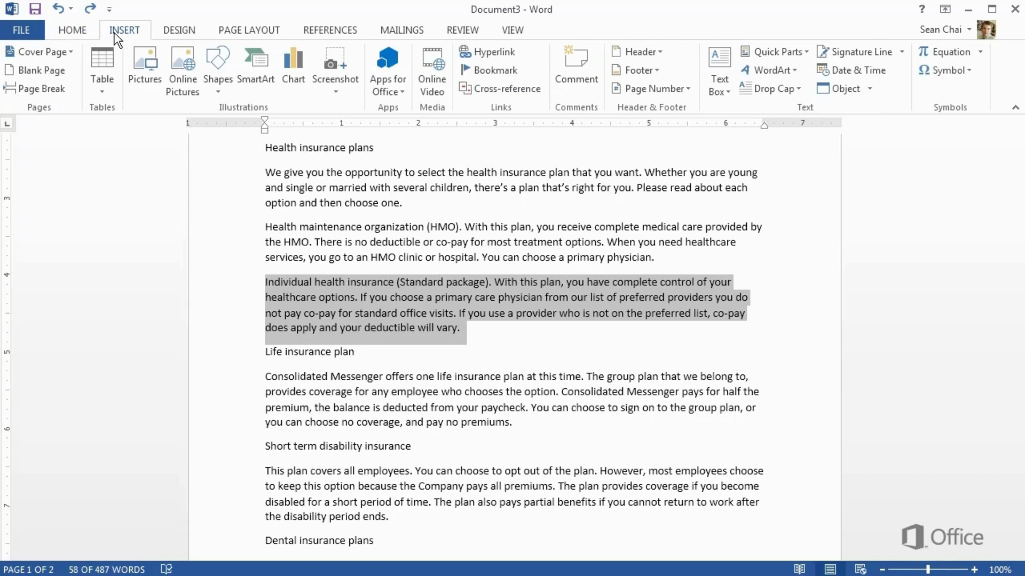
{"action": "left_click", "coordinate": [177, 33]}
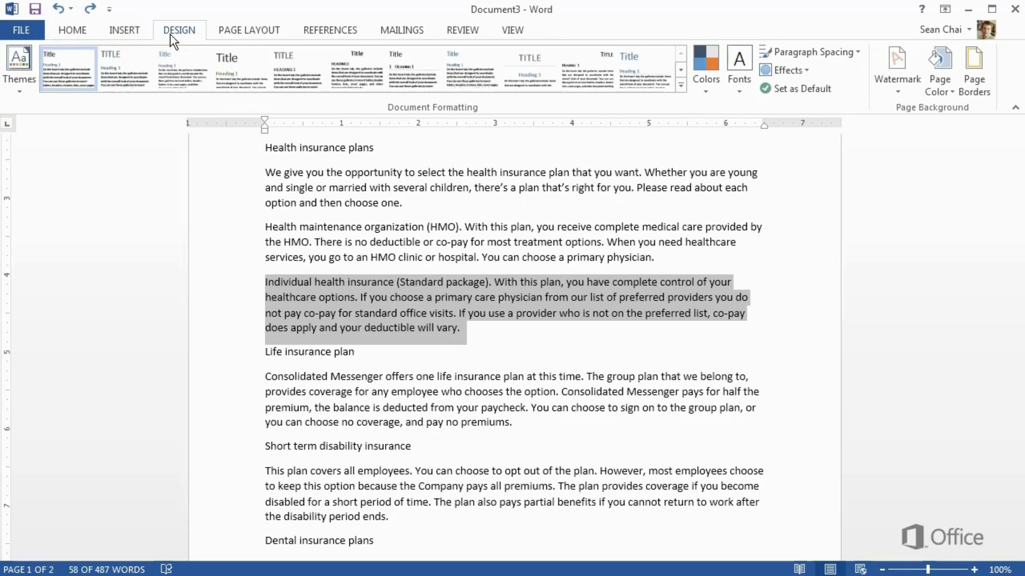
{"action": "left_click", "coordinate": [79, 29]}
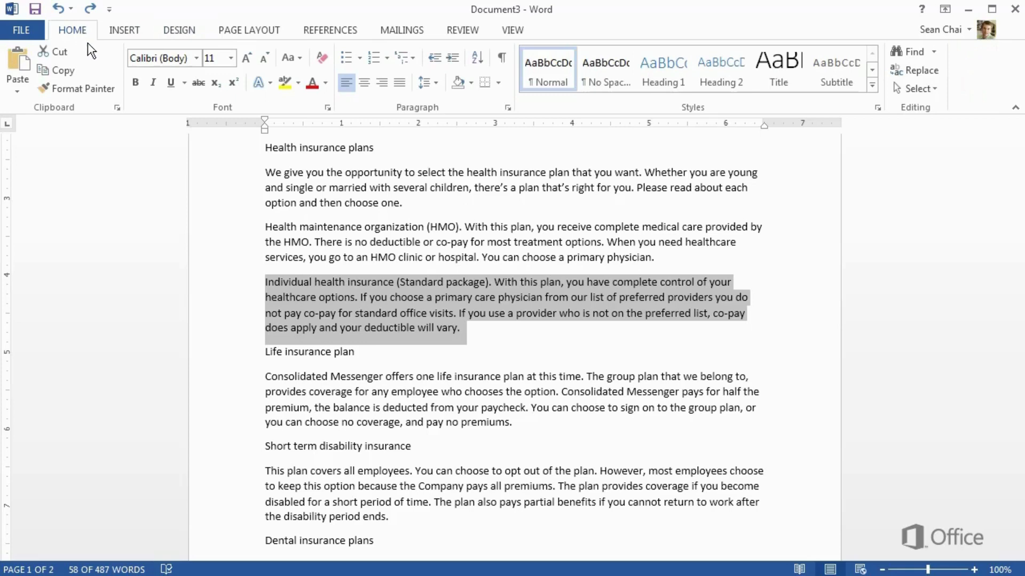
Move the selected "Individual health insurance" paragraph in front of the HMO paragraph using cut and paste.
{"action": "left_click", "coordinate": [59, 51]}
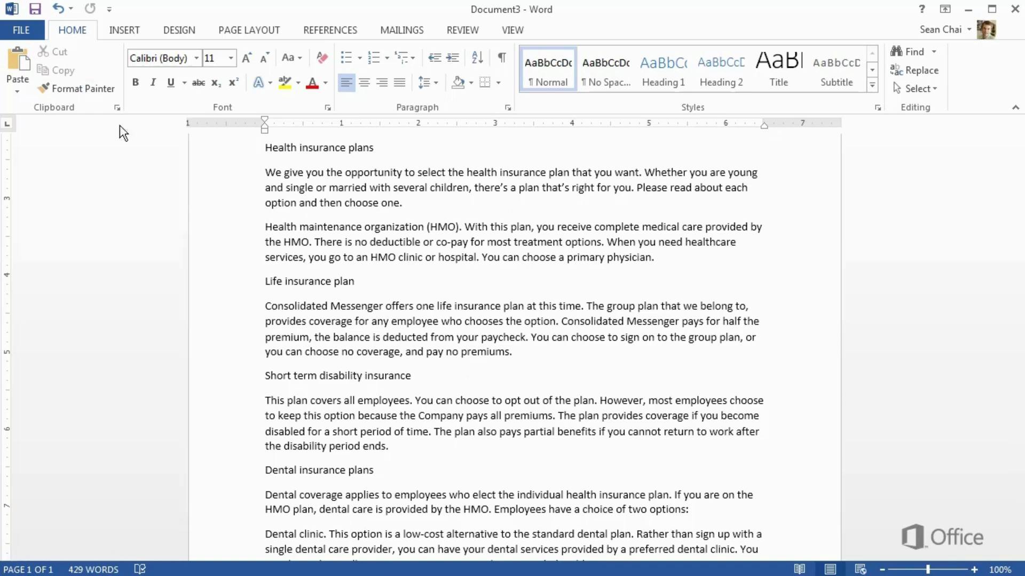
{"action": "left_click", "coordinate": [263, 227]}
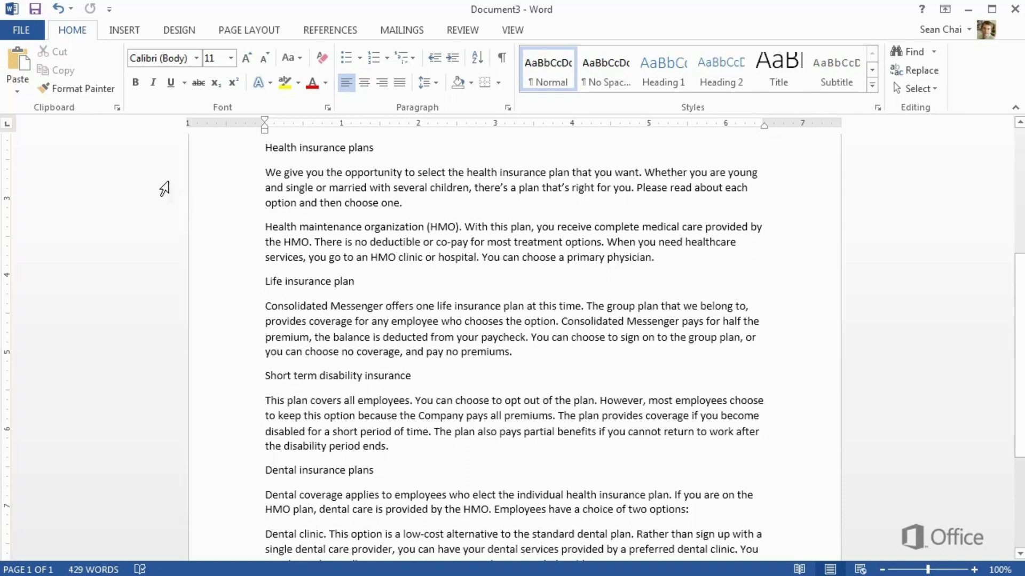
{"action": "left_click", "coordinate": [27, 66]}
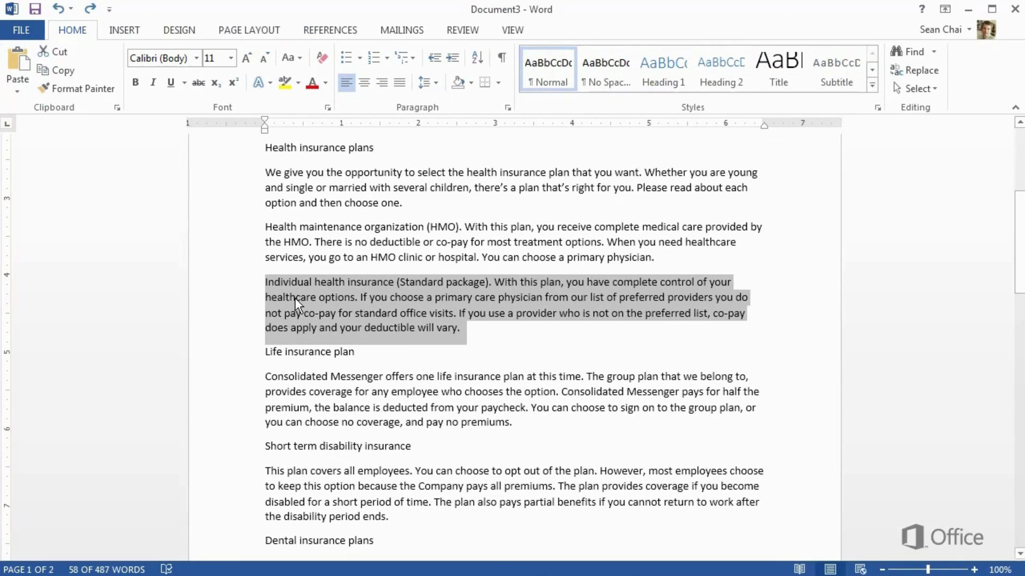
Move the selected "Individual health insurance (Standard package)" paragraph directly before the "Health maintenance organization (HMO)" paragraph and clear the selection.
{"action": "left_click_drag", "start_coordinate": [295, 297], "coordinate": [296, 297]}
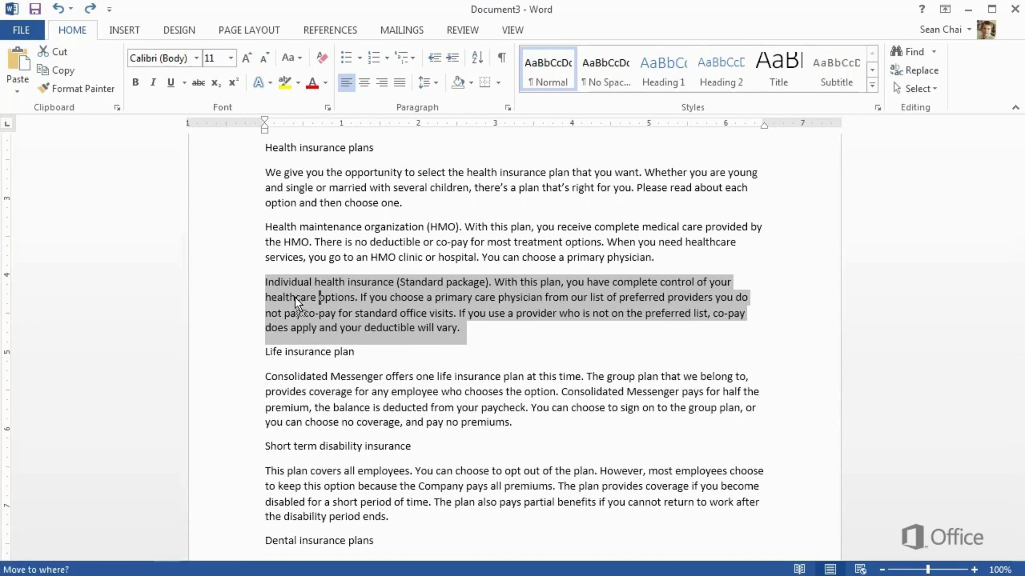
{"action": "left_click_drag", "start_coordinate": [270, 257], "coordinate": [263, 229]}
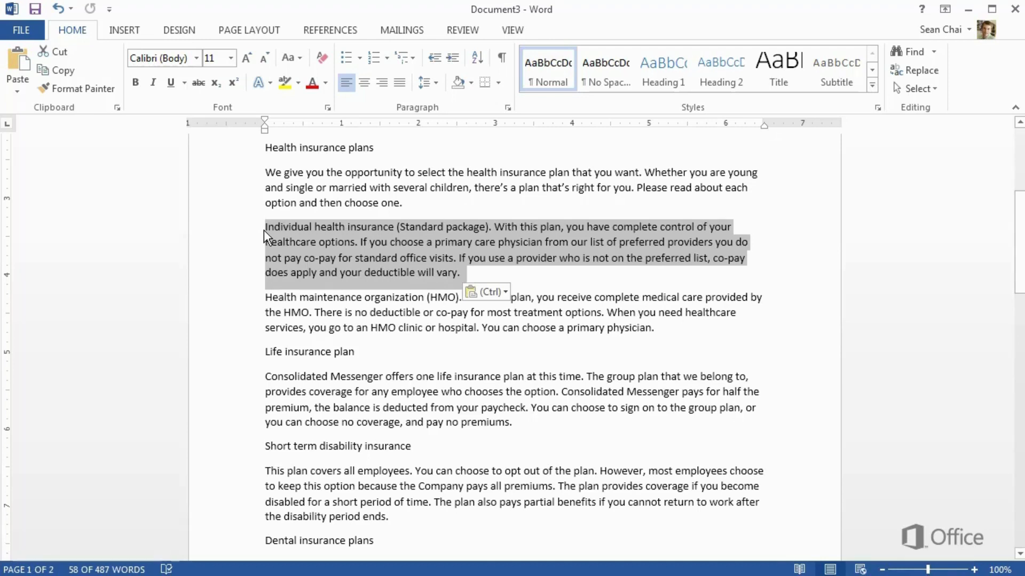
{"action": "left_click", "coordinate": [300, 254]}
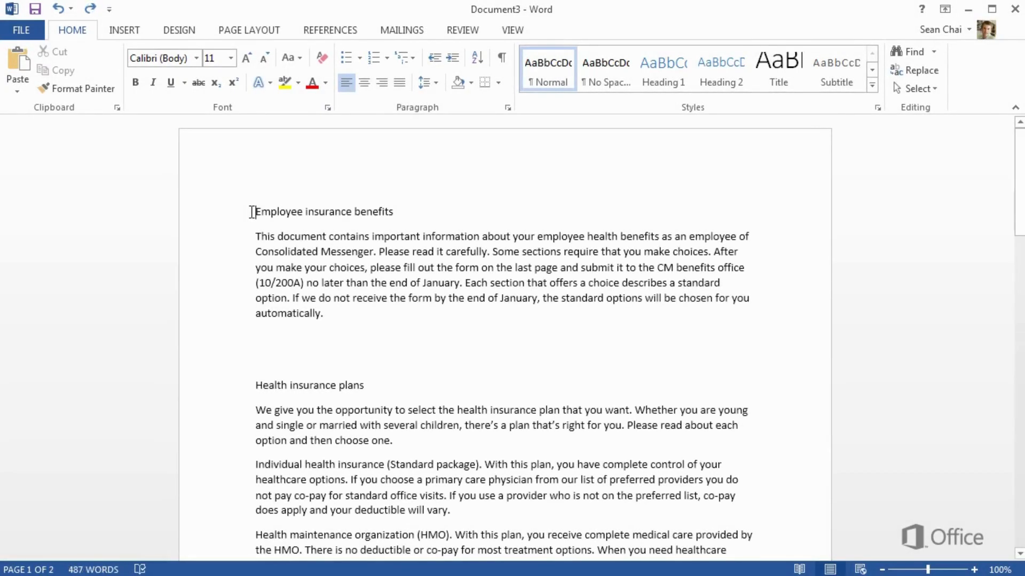
Start saving the document, view the Computer and Add a Place options, and choose OneDrive – Personal as the location.
{"action": "left_click", "coordinate": [32, 35]}
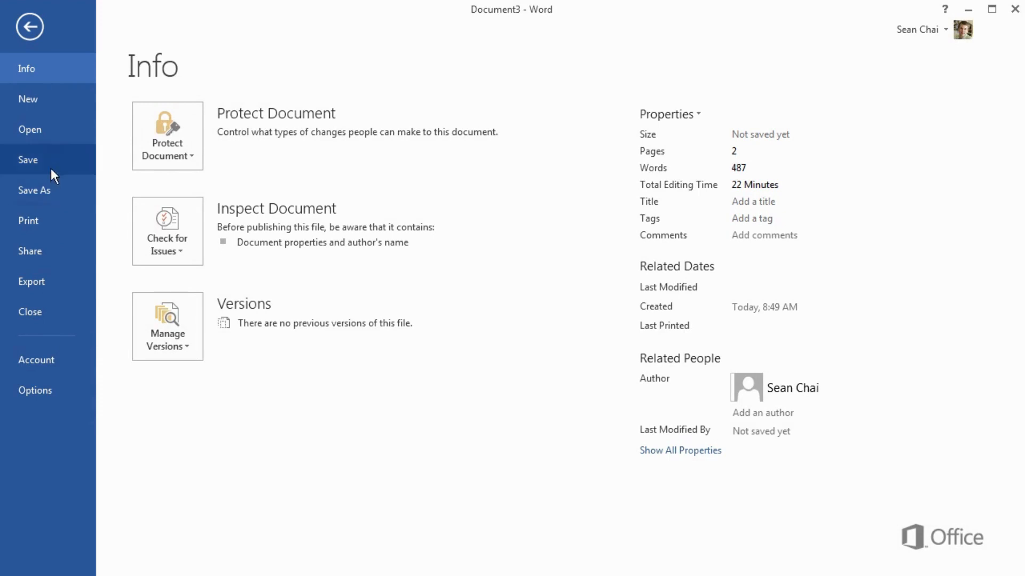
{"action": "left_click", "coordinate": [51, 168]}
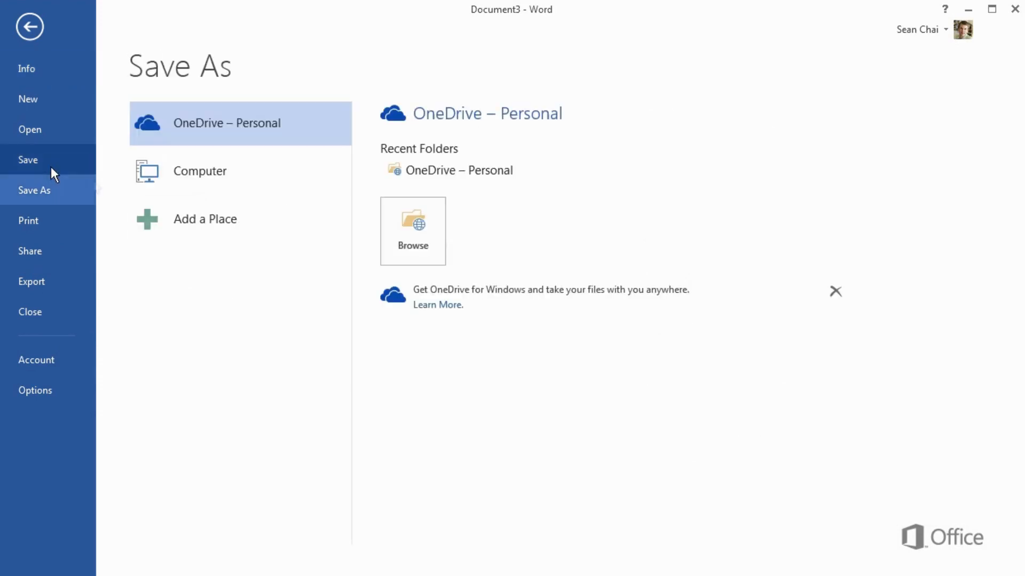
{"action": "left_click", "coordinate": [179, 179]}
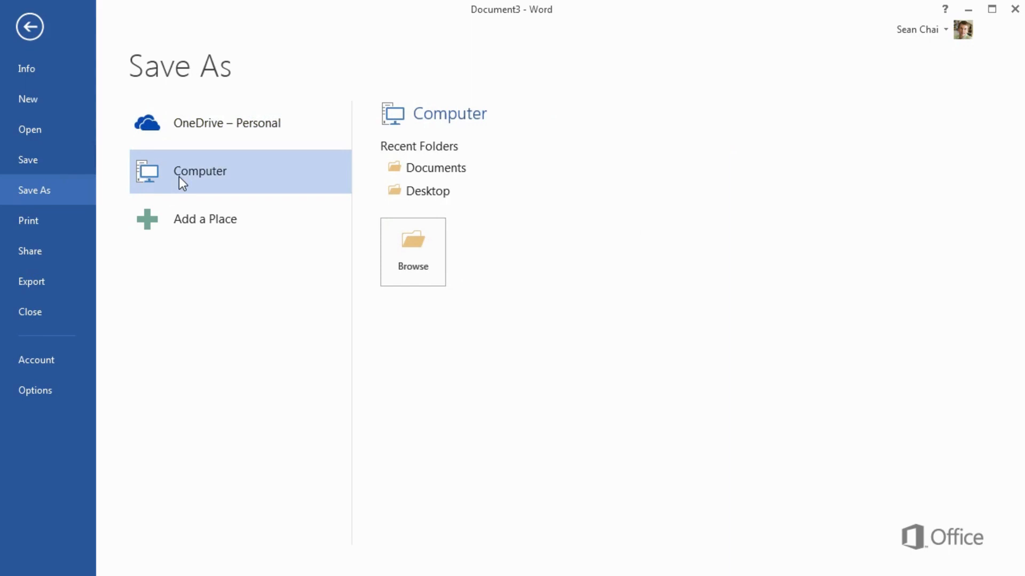
{"action": "left_click", "coordinate": [182, 233]}
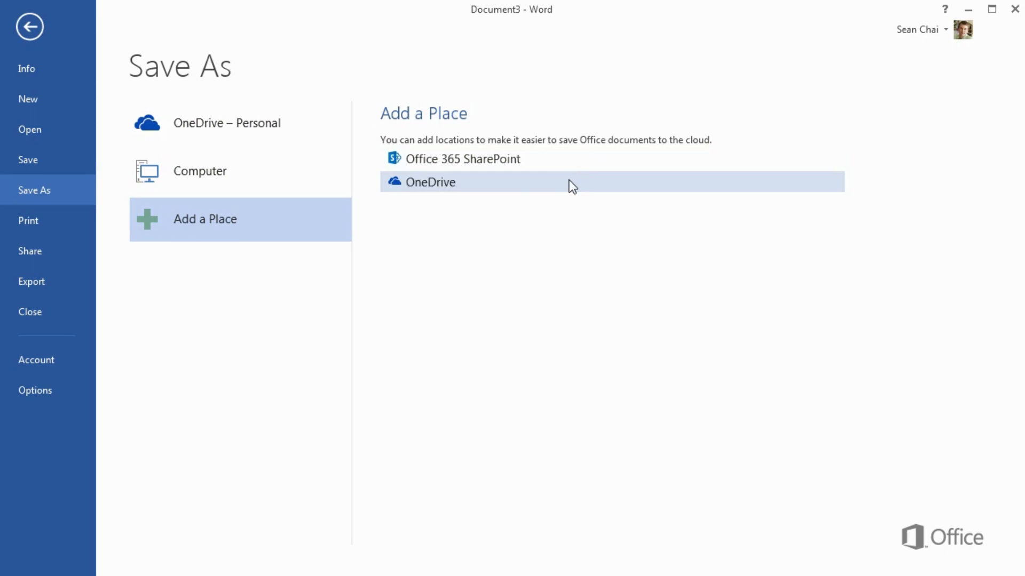
{"action": "left_click", "coordinate": [283, 145]}
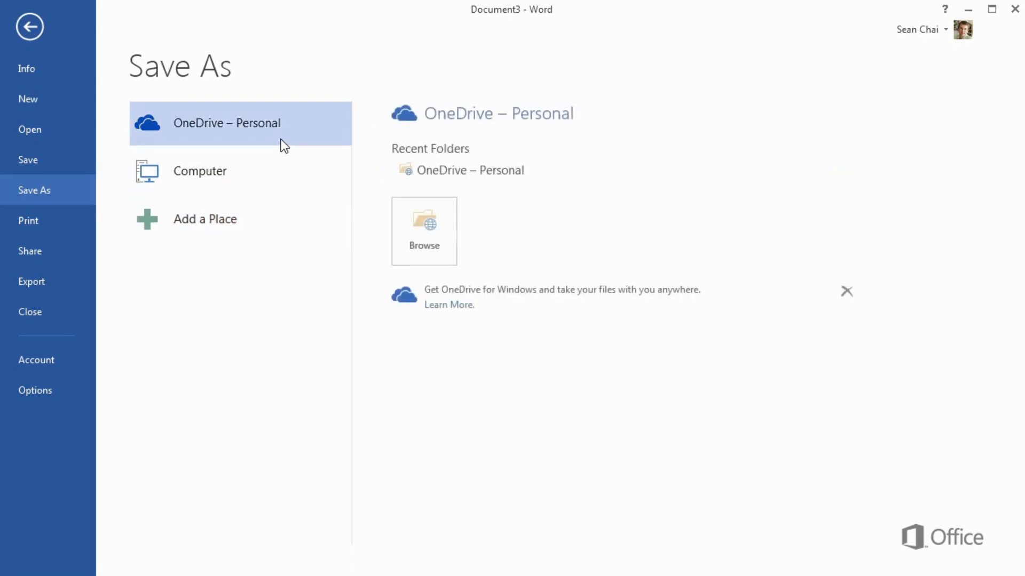
Save the document as "Consolidated Messenger" in the author's own named folder on OneDrive.
{"action": "left_click", "coordinate": [405, 215]}
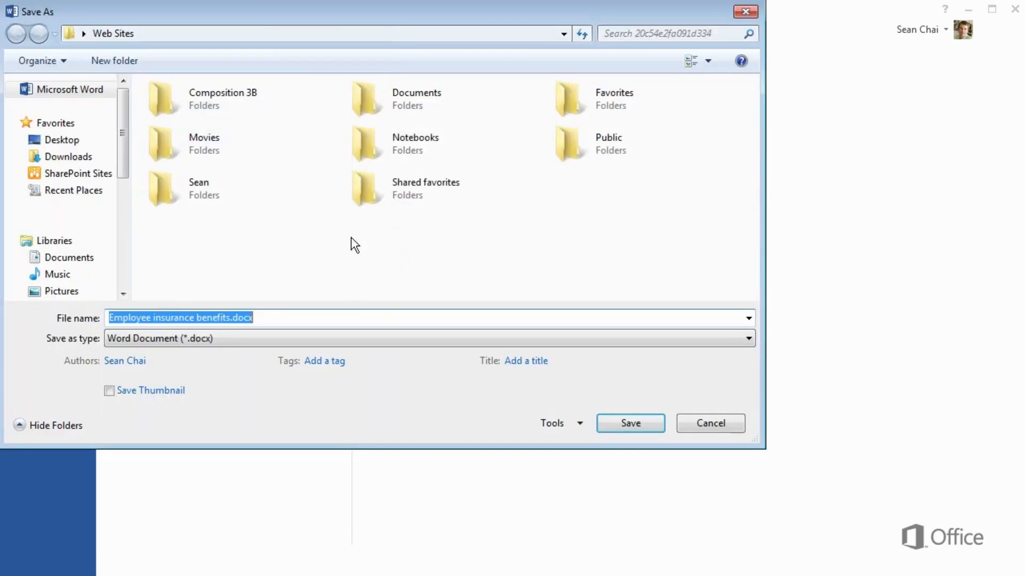
{"action": "left_click", "coordinate": [201, 199]}
{"action": "double_click", "coordinate": [202, 205]}
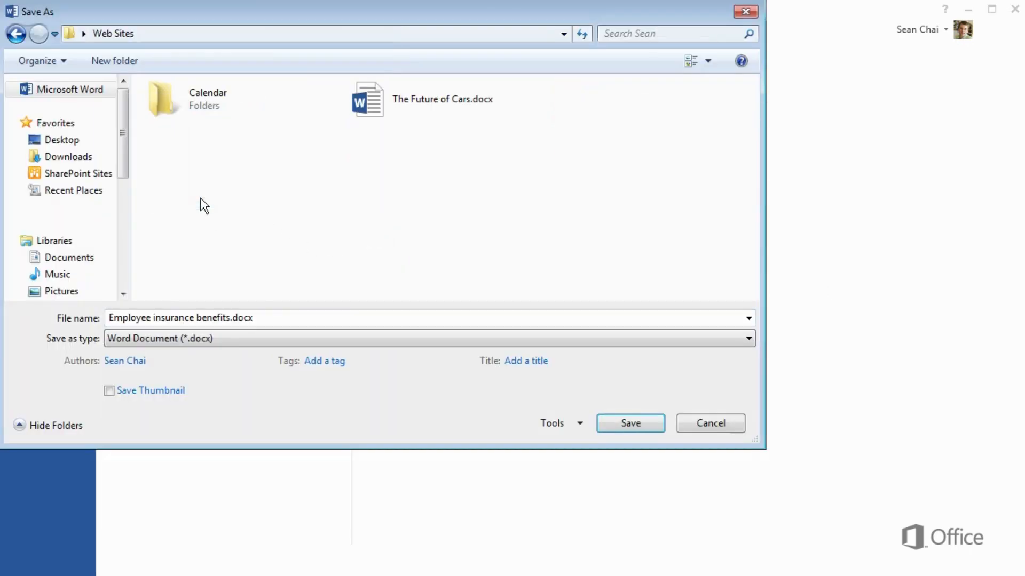
{"action": "left_click", "coordinate": [286, 322]}
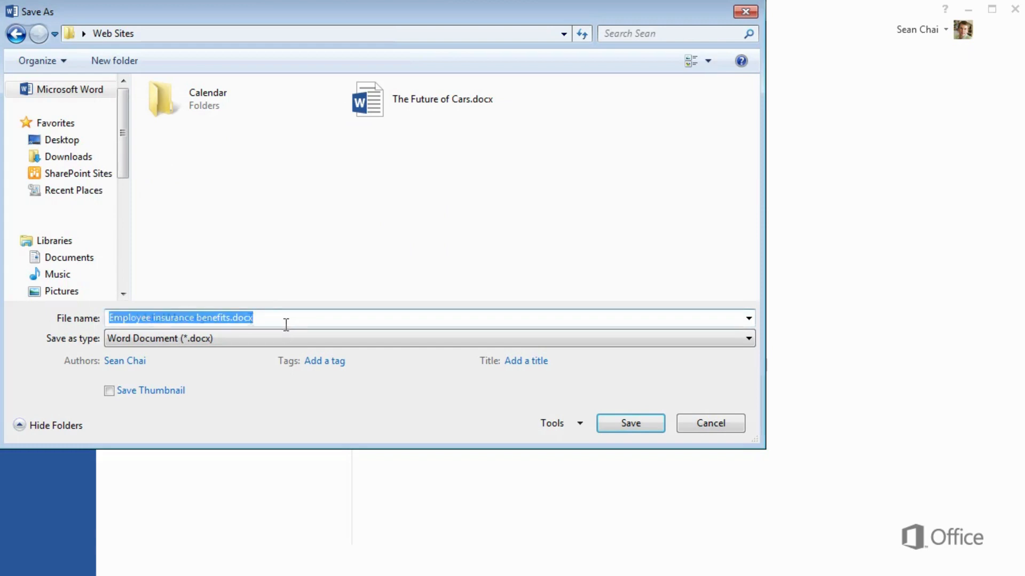
{"action": "type", "text": "Consolidated Messenger"}
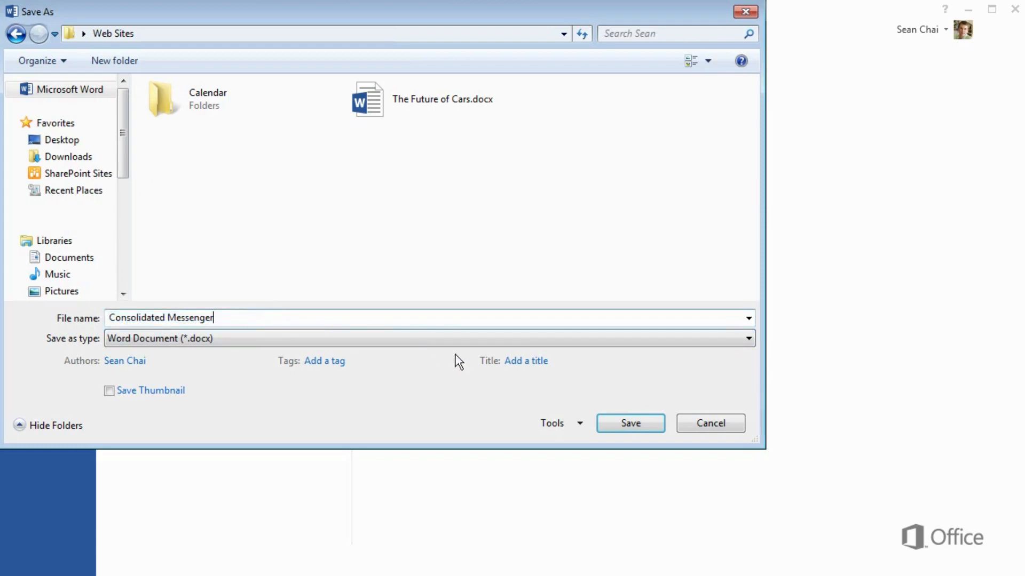
{"action": "left_click", "coordinate": [600, 423]}
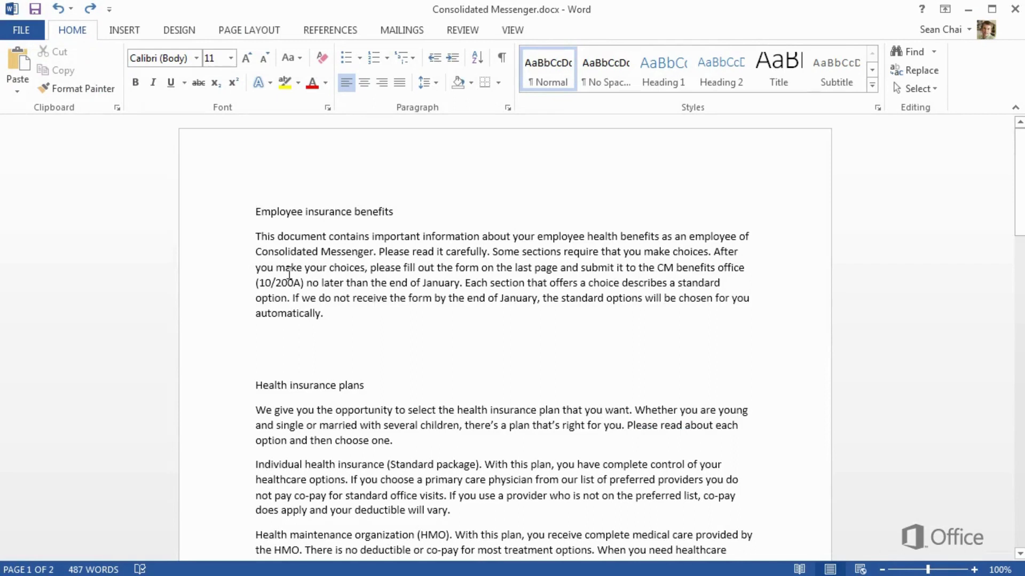
Share the document with the invited contact's e-mail address, using "Can edit" permission and the message "Please share this document with me.".
{"action": "left_click", "coordinate": [28, 31]}
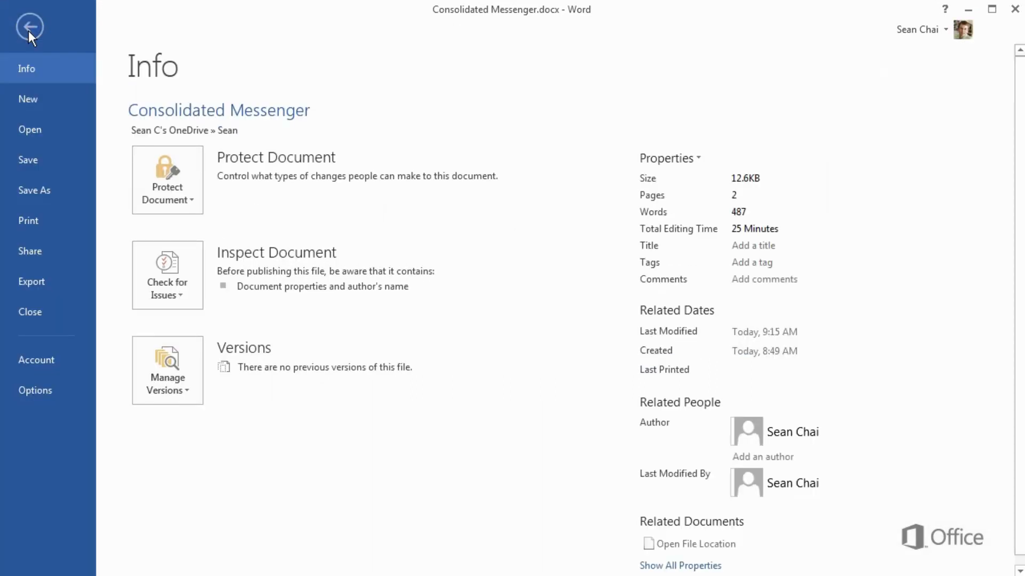
{"action": "left_click", "coordinate": [60, 254]}
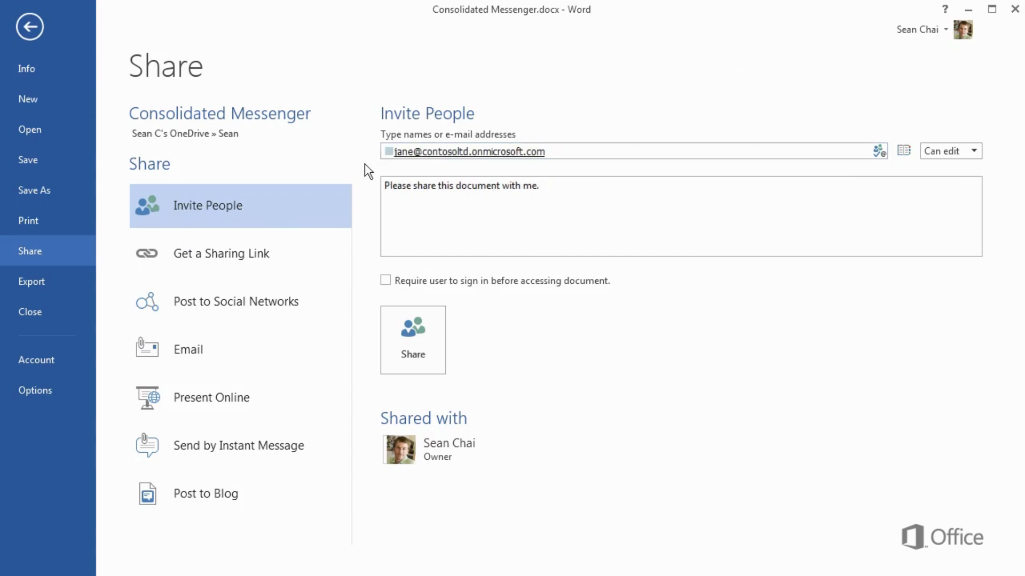
{"action": "left_click", "coordinate": [426, 327]}
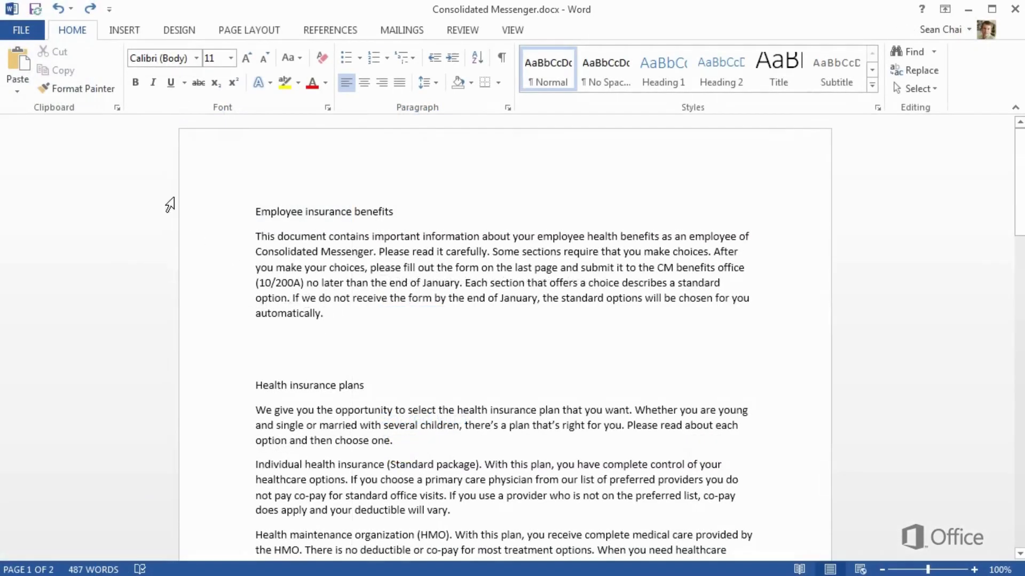
Finish the standard dental plan paragraph with "from your paycheck." and save the document.
{"action": "left_click", "coordinate": [20, 31]}
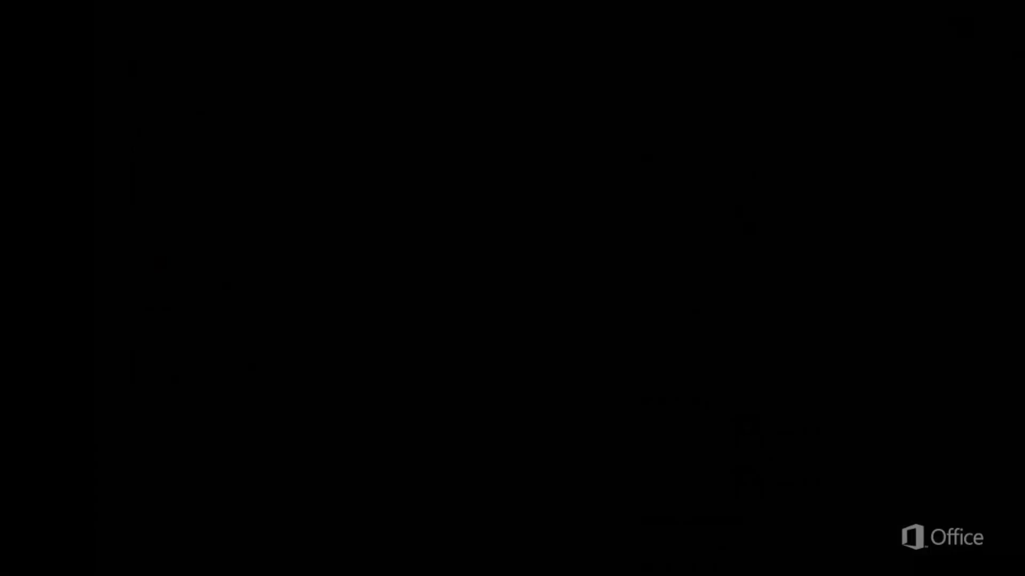
{"action": "type", "text": "rom your p"}
{"action": "type", "text": "aycheck."}
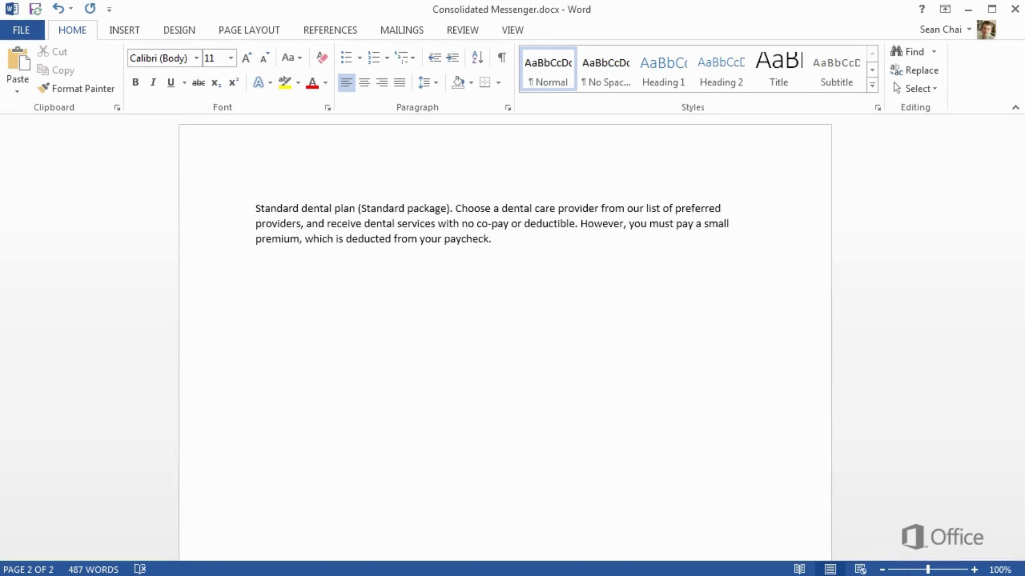
{"action": "left_click", "coordinate": [20, 32]}
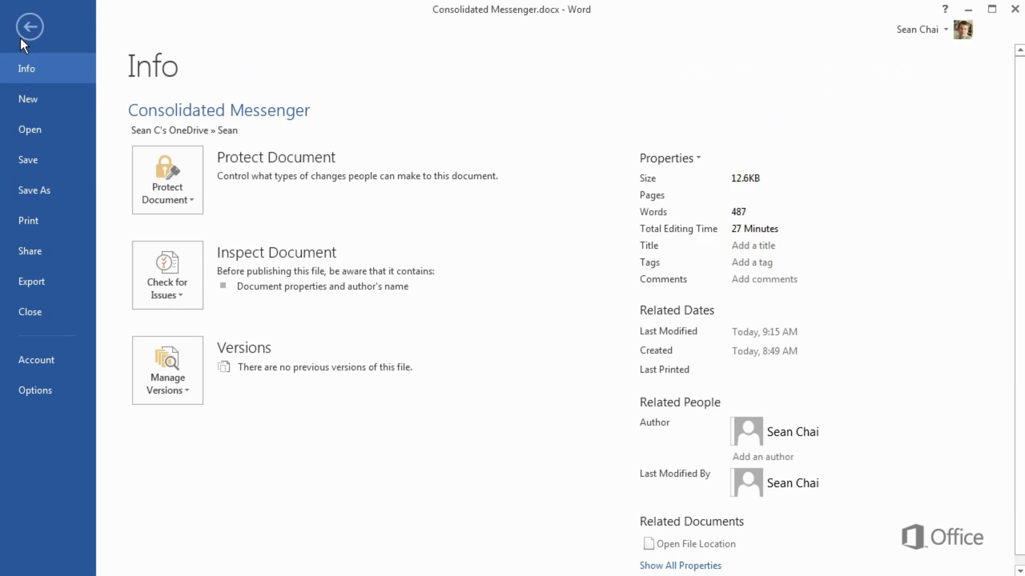
{"action": "left_click", "coordinate": [29, 160]}
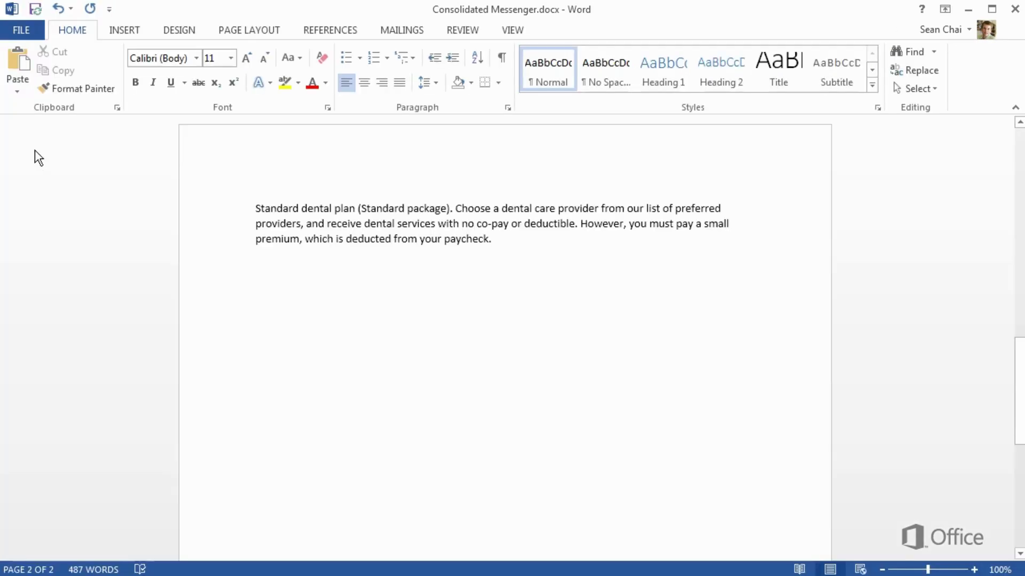
Open the print preview of the document and examine the list of available printers.
{"action": "left_click", "coordinate": [30, 34]}
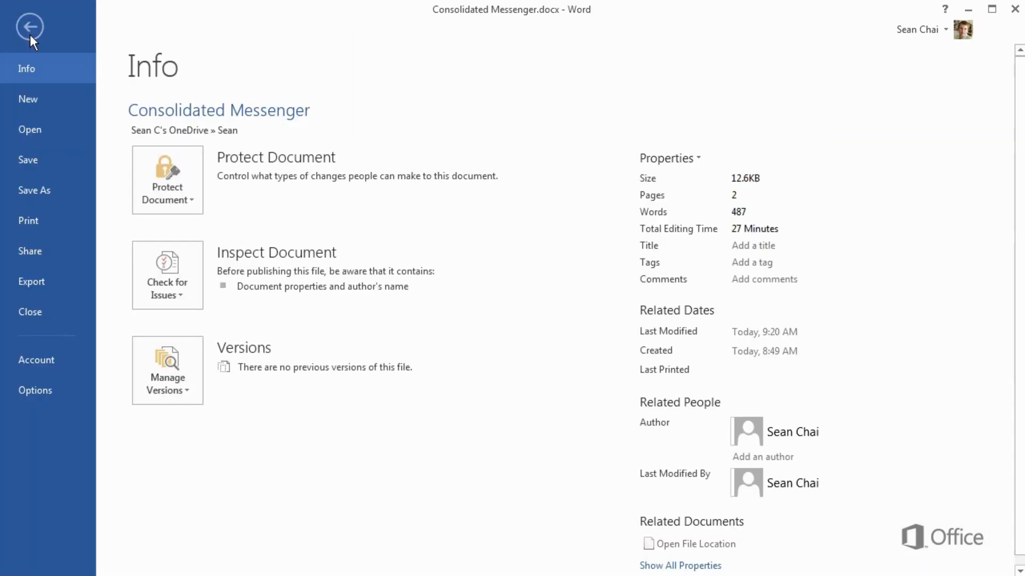
{"action": "left_click", "coordinate": [55, 228]}
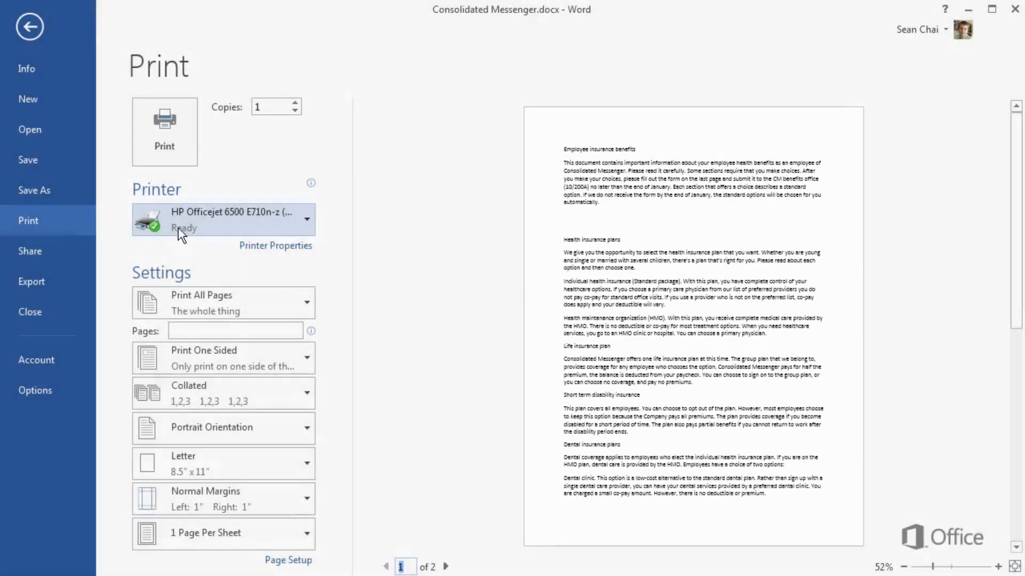
{"action": "left_click", "coordinate": [185, 221]}
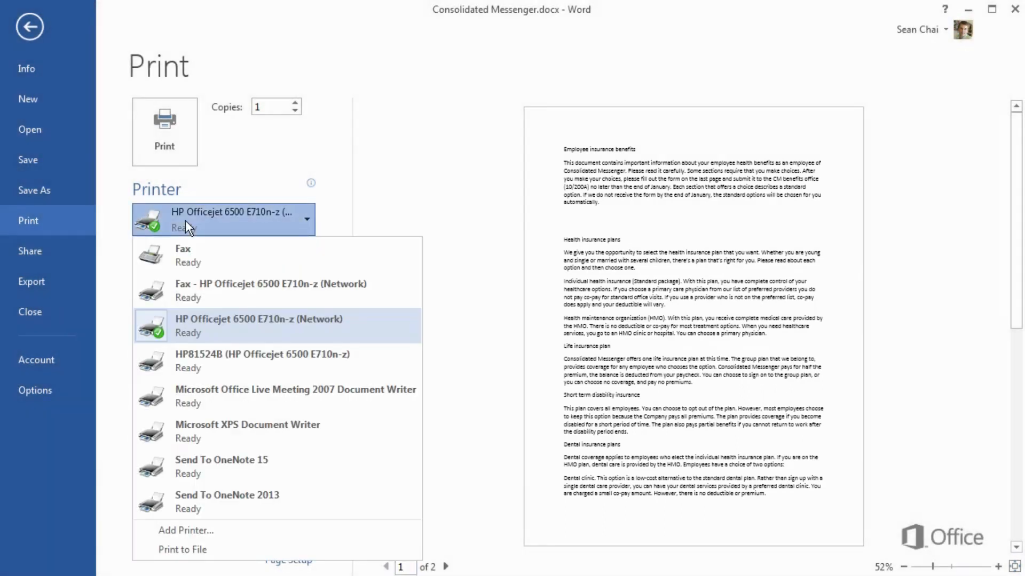
{"action": "left_click", "coordinate": [185, 220]}
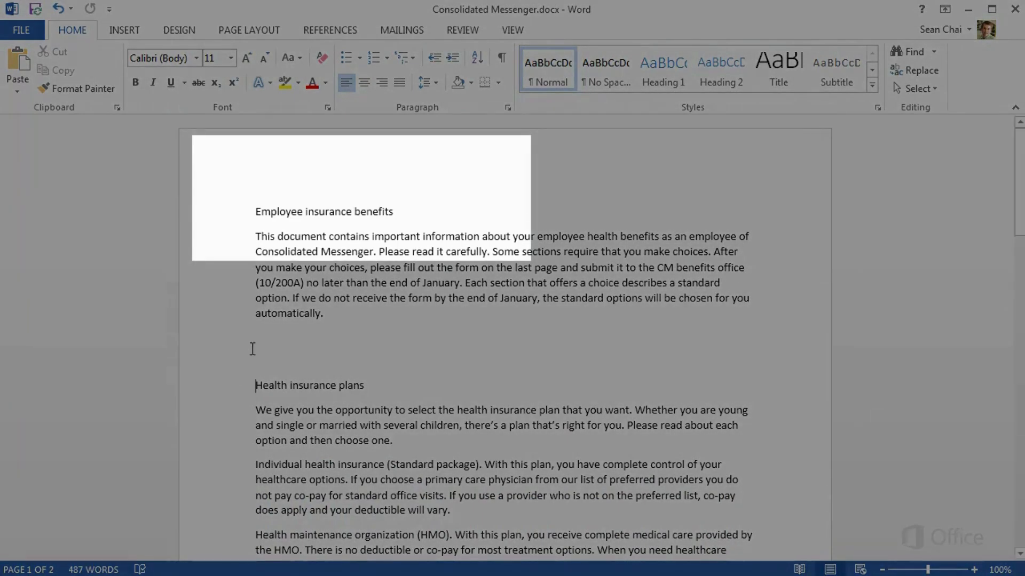
Make the "Employee insurance benefits" title bold and increase its font size to 16.
{"action": "triple_click", "coordinate": [270, 214]}
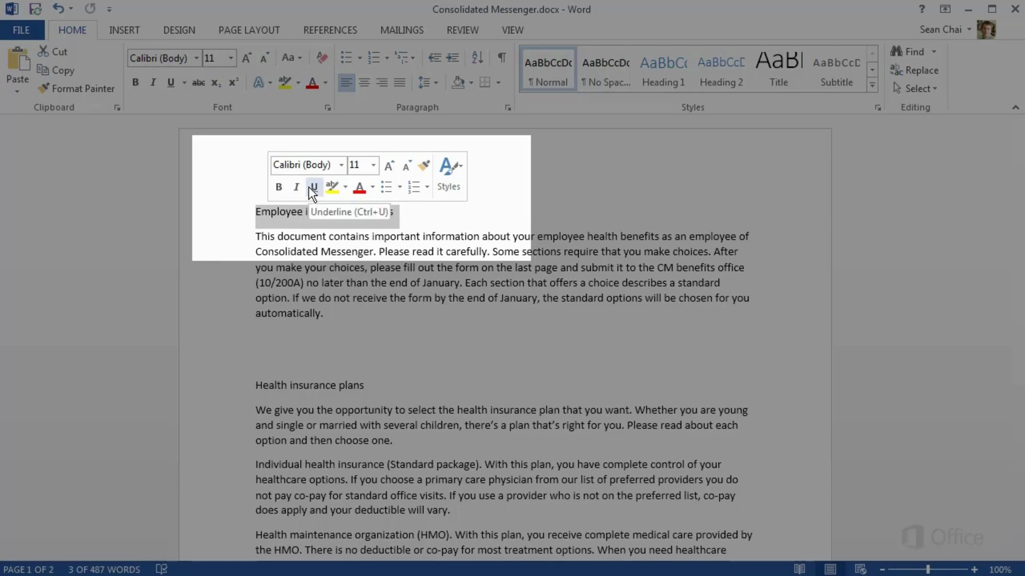
{"action": "left_click", "coordinate": [278, 187]}
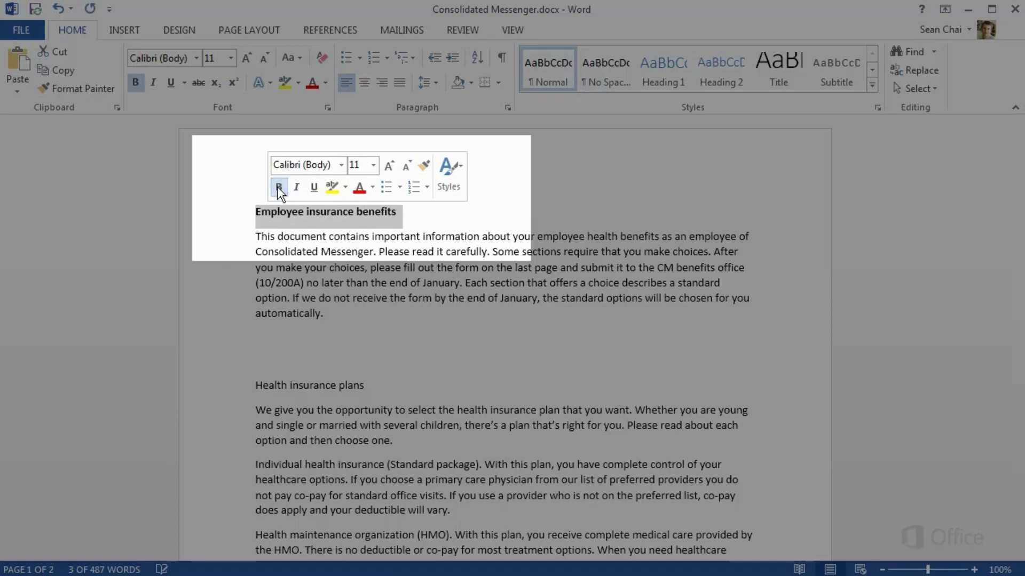
{"action": "left_click", "coordinate": [385, 172]}
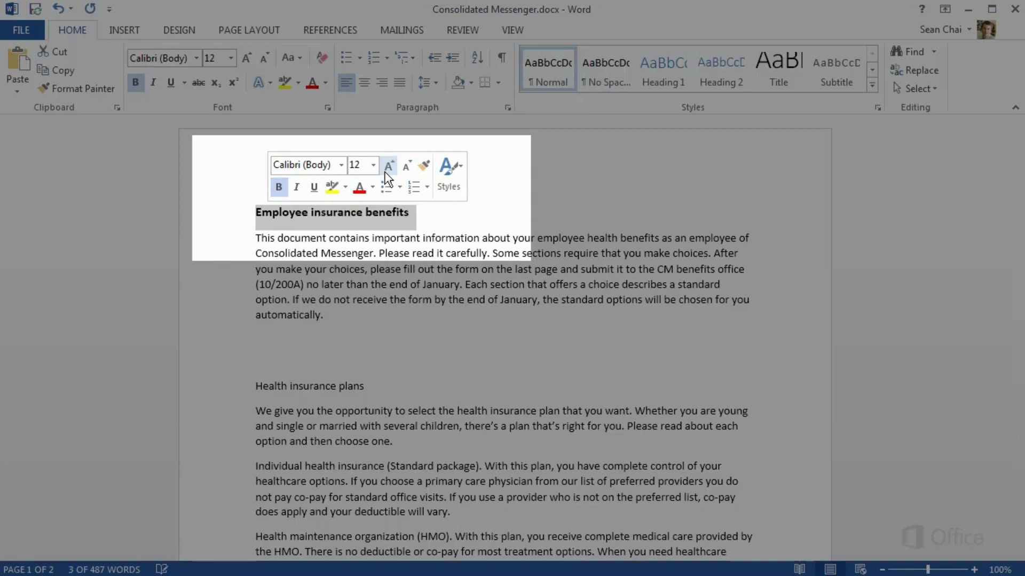
{"action": "left_click", "coordinate": [386, 176]}
{"action": "left_click", "coordinate": [387, 178]}
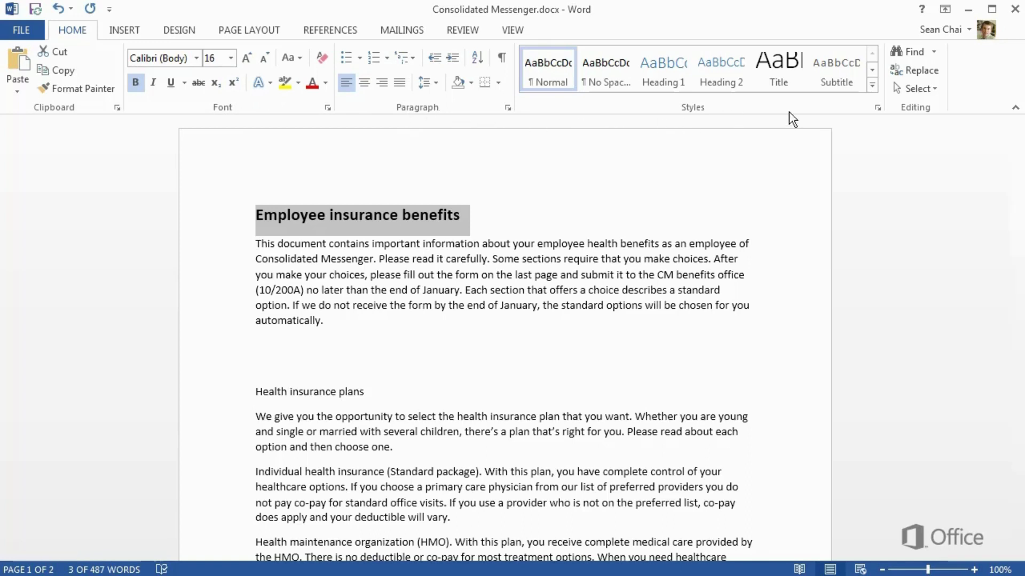
Apply the Heading 1 style to the "Employee insurance benefits" title.
{"action": "left_click", "coordinate": [873, 85]}
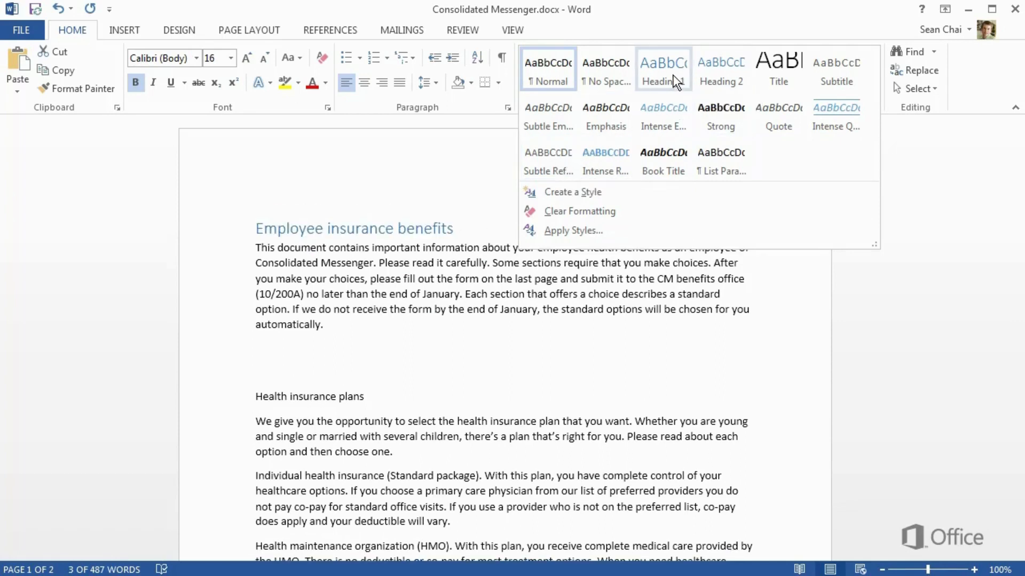
{"action": "left_click", "coordinate": [673, 79]}
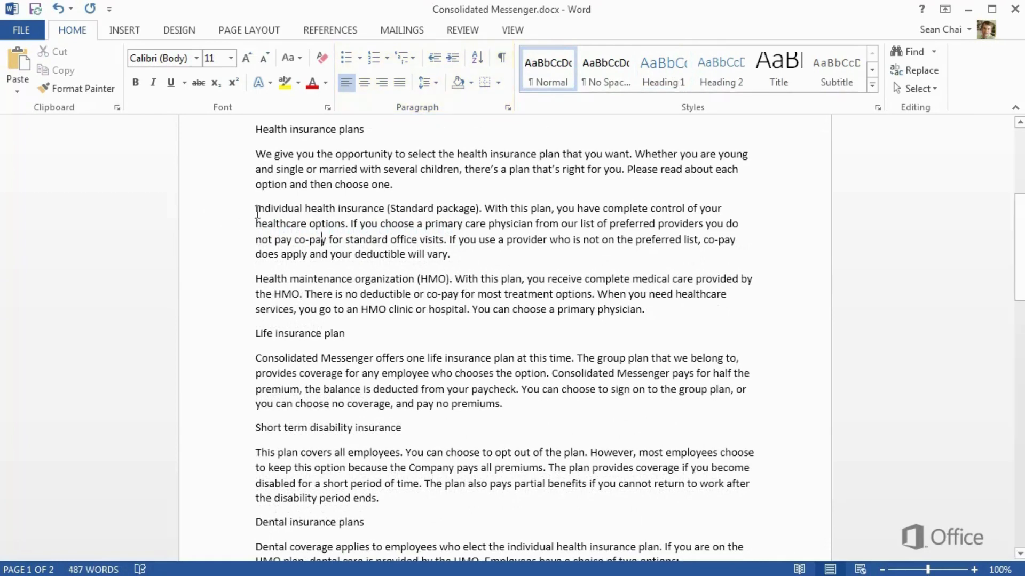
Format the "Individual health insurance" and "Health maintenance organization (HMO)" paragraphs as a bulleted list, trying numbering as well.
{"action": "mouse_move", "coordinate": [255, 209]}
{"action": "left_mouse_down"}
{"action": "mouse_move", "coordinate": [374, 287]}
{"action": "mouse_move", "coordinate": [656, 312]}
{"action": "mouse_move", "coordinate": [647, 313]}
{"action": "left_mouse_up"}
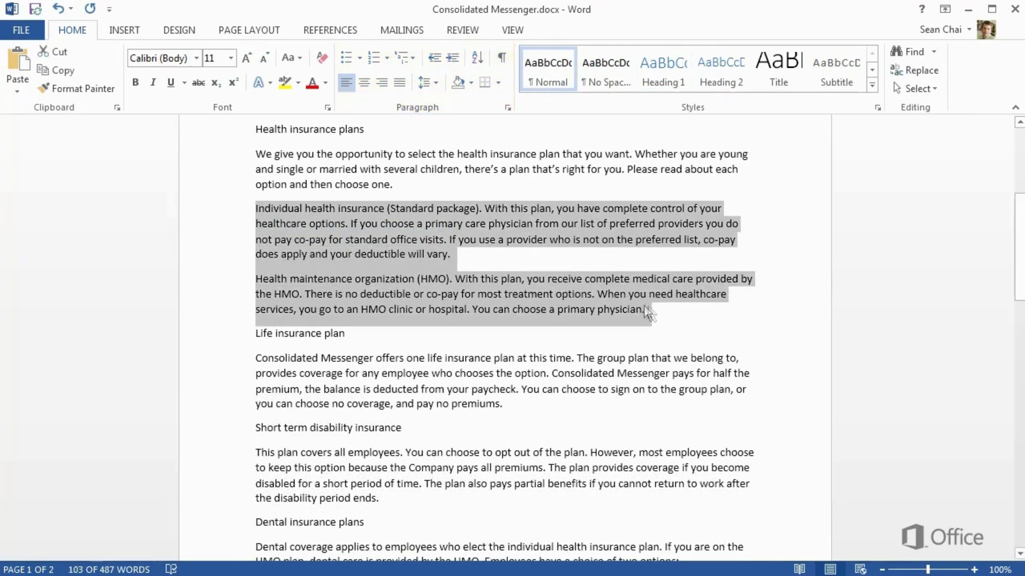
{"action": "left_click", "coordinate": [345, 58]}
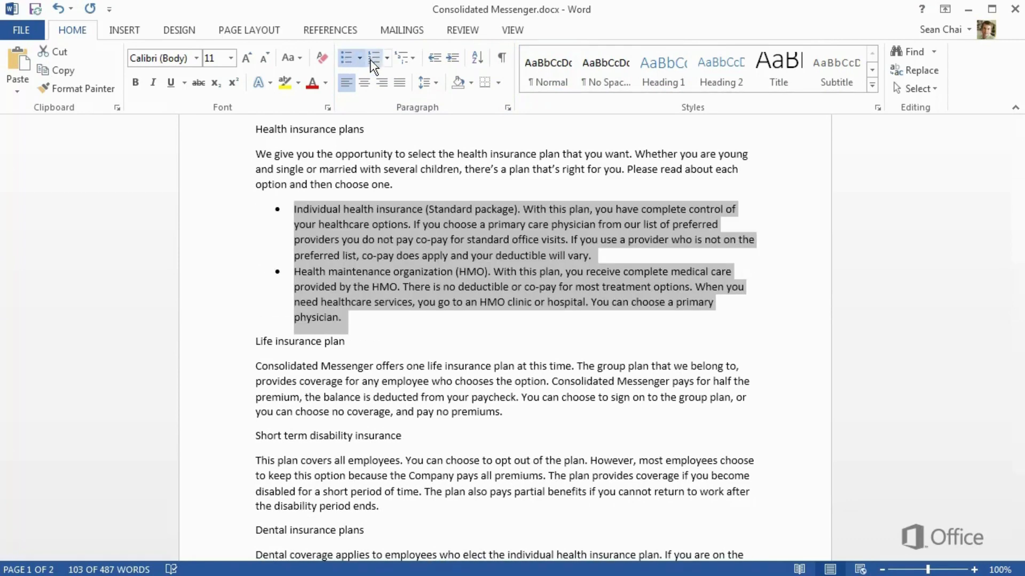
{"action": "left_click", "coordinate": [375, 57]}
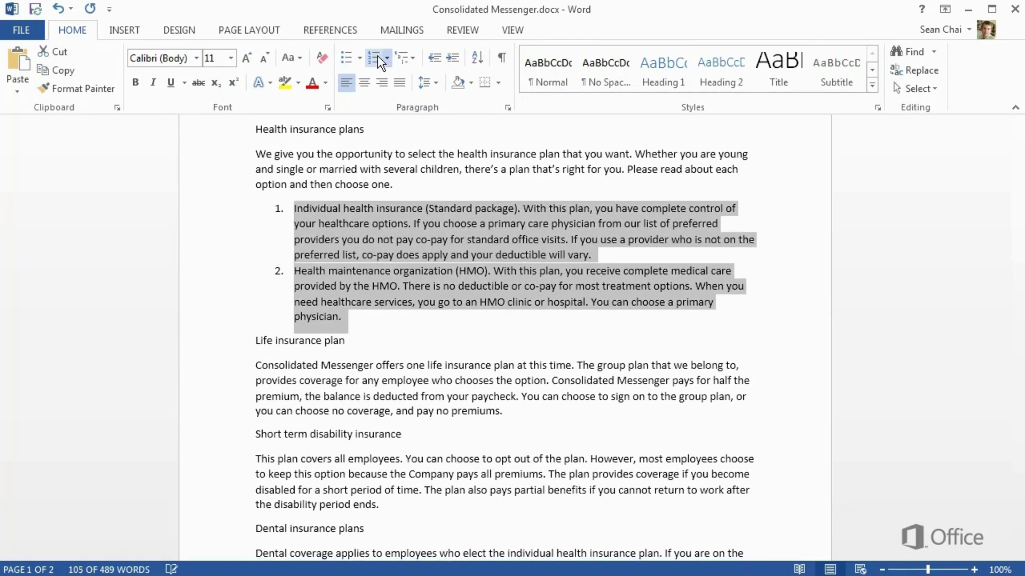
{"action": "left_click", "coordinate": [348, 56]}
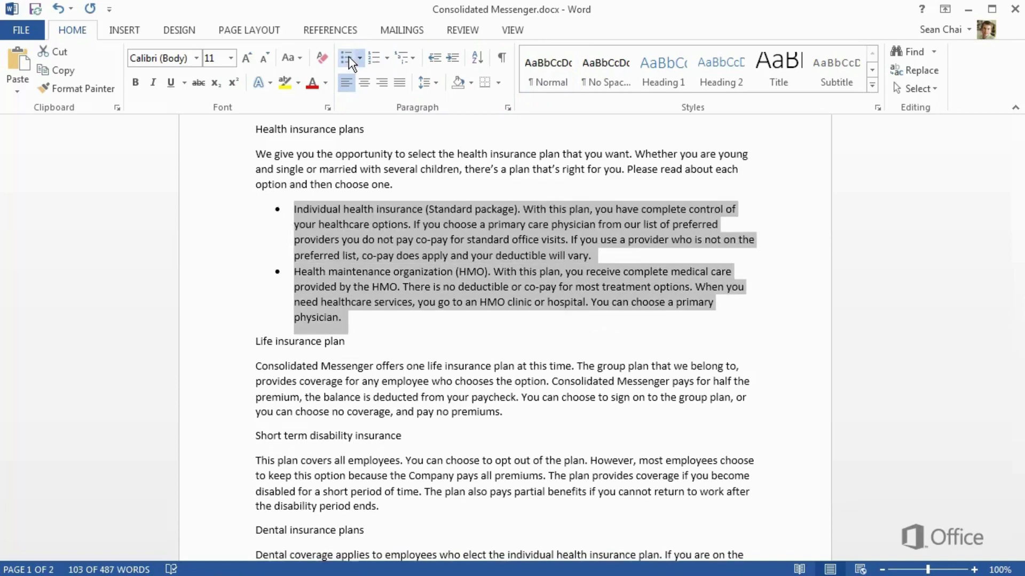
{"action": "left_click", "coordinate": [348, 56]}
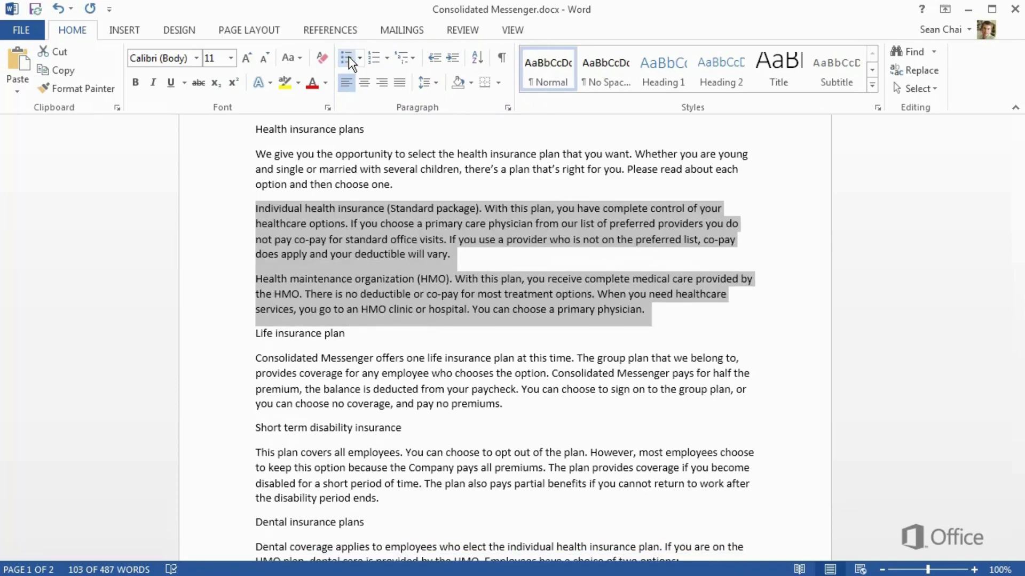
{"action": "left_click", "coordinate": [348, 56]}
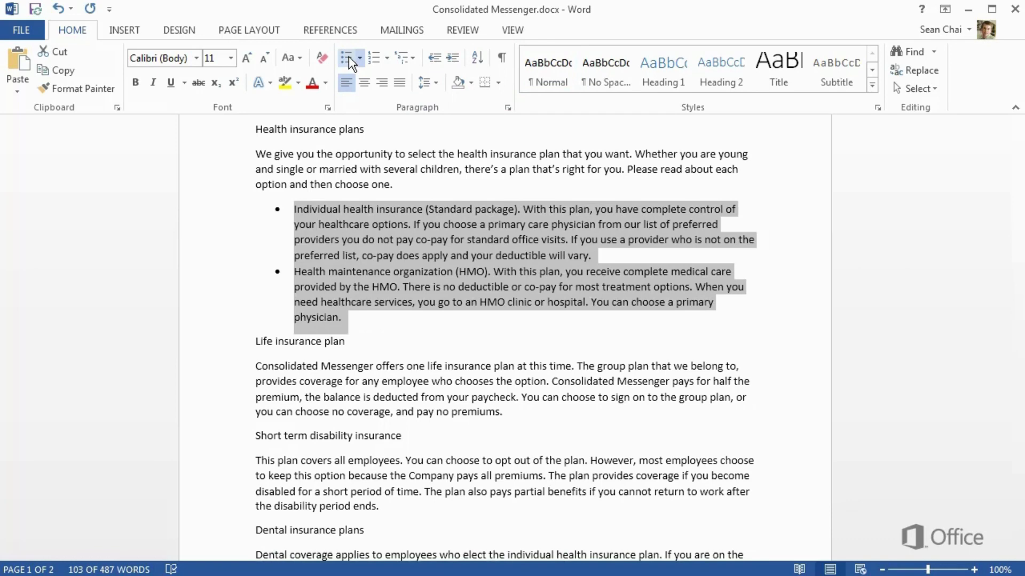
Justify the introductory paragraph below the "Employee insurance benefits" title, trying centered and right alignment first.
{"action": "scroll", "coordinate": [214, 263], "scroll_direction": "up", "scroll_amount": 8}
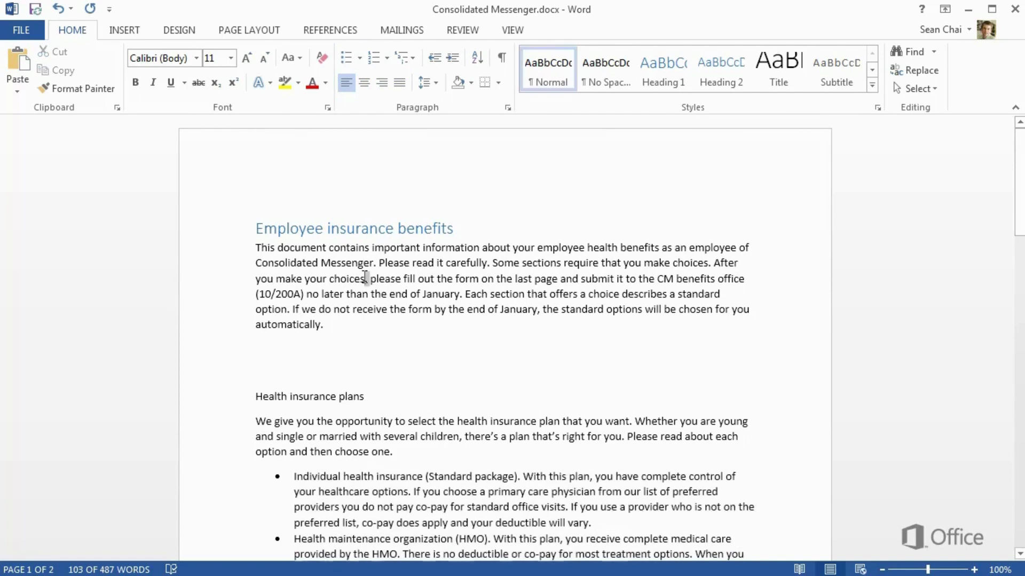
{"action": "triple_click", "coordinate": [365, 276]}
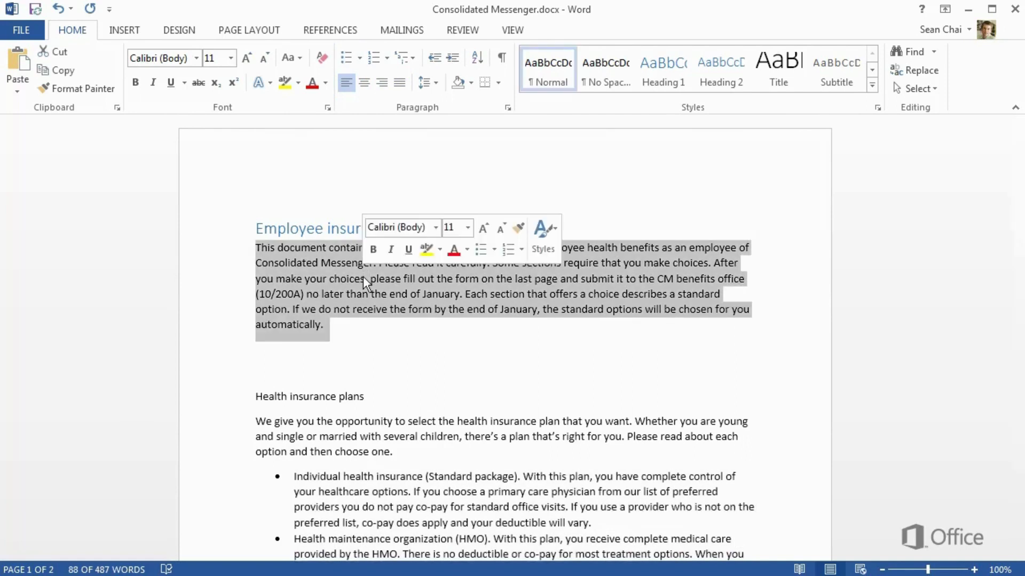
{"action": "left_click", "coordinate": [364, 85]}
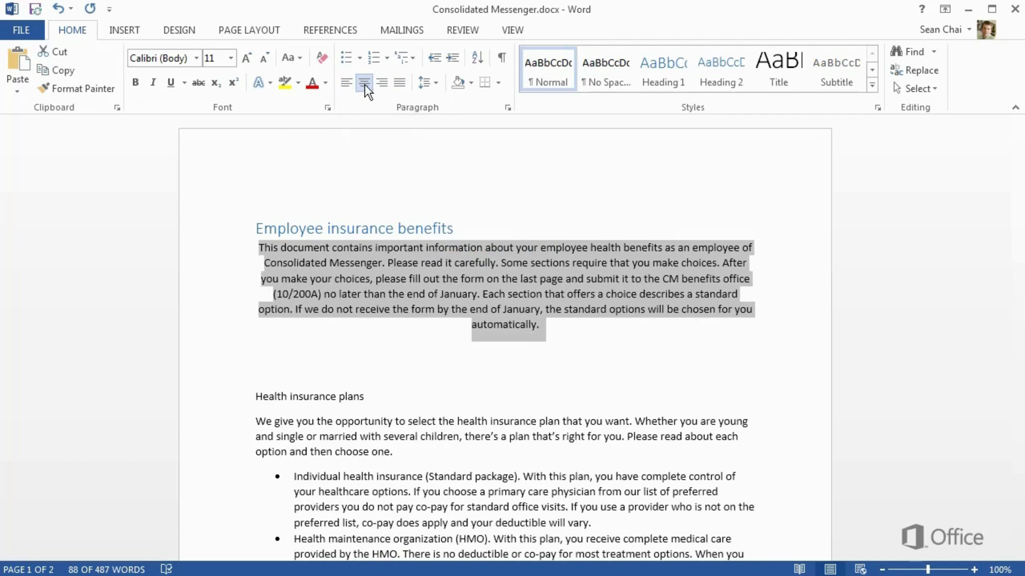
{"action": "left_click", "coordinate": [382, 84]}
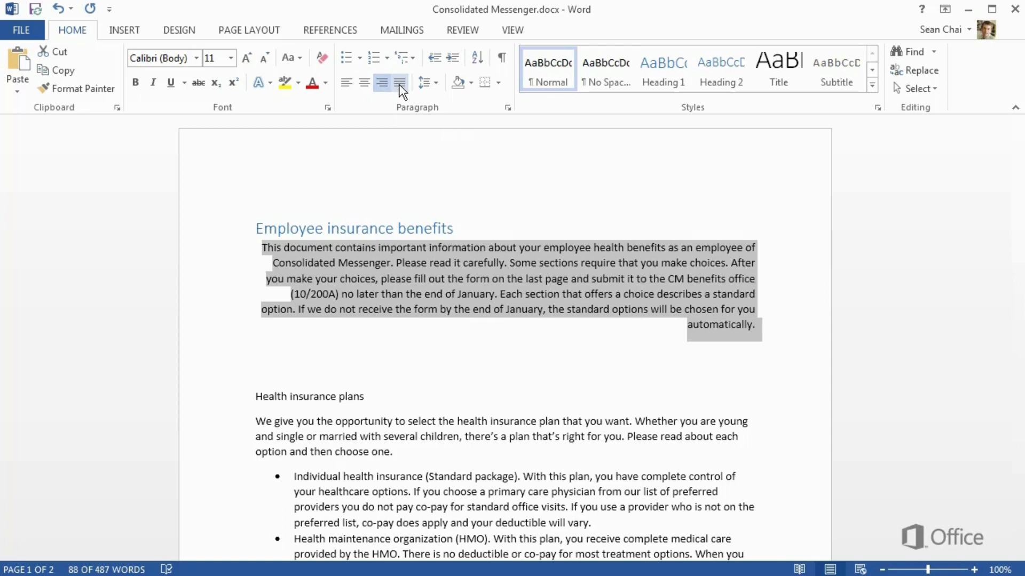
{"action": "left_click", "coordinate": [401, 84]}
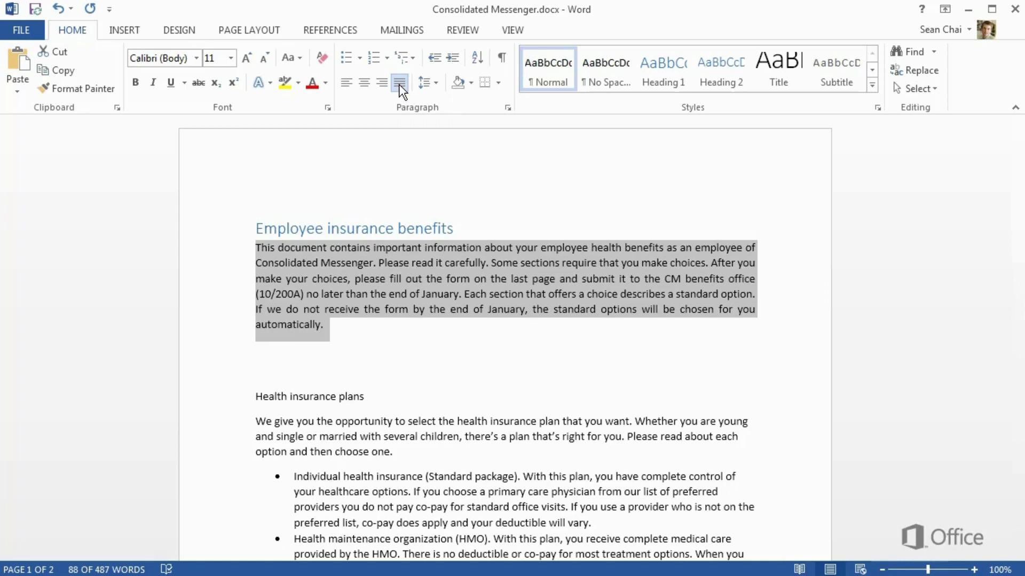
Set the introductory paragraph's line spacing to 1.15 and the whole document's paragraph spacing to Open.
{"action": "left_click", "coordinate": [434, 83]}
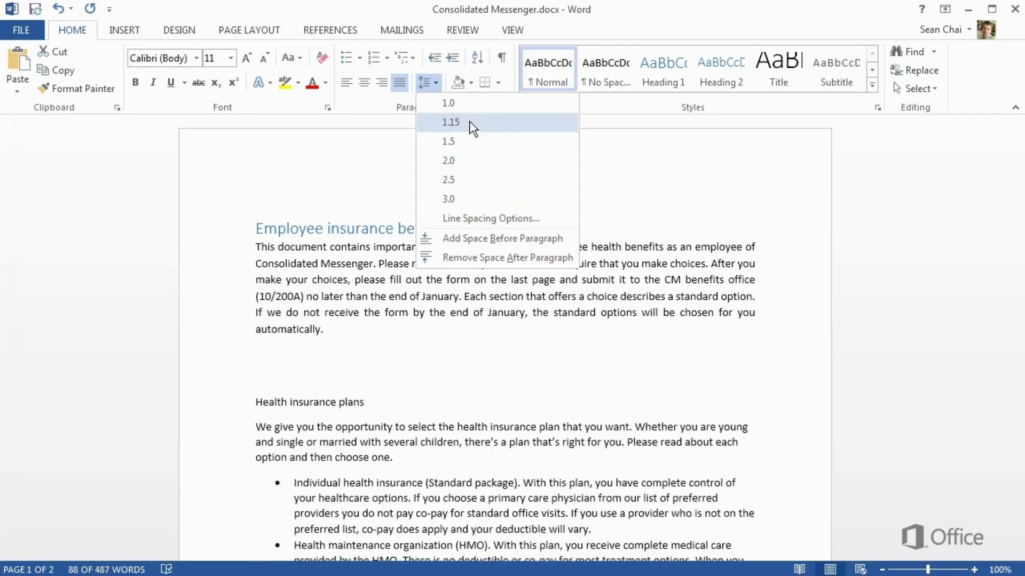
{"action": "left_click", "coordinate": [469, 122]}
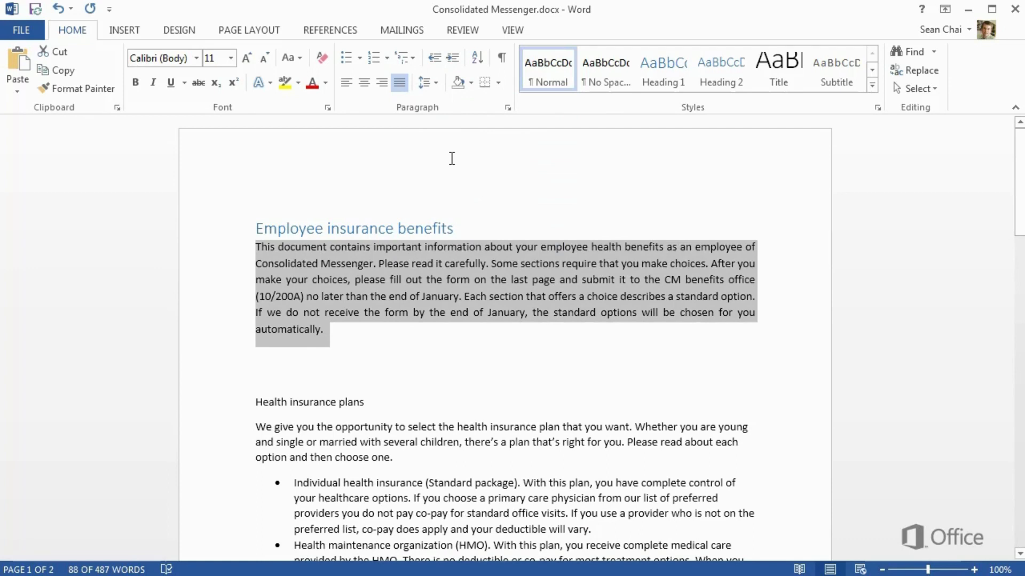
{"action": "left_click", "coordinate": [190, 32]}
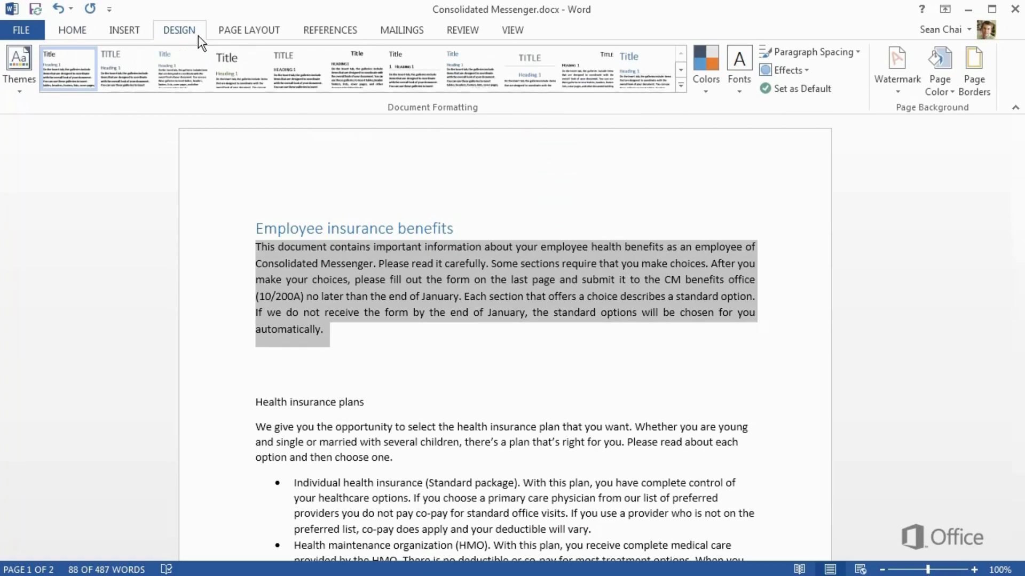
{"action": "left_click", "coordinate": [817, 54]}
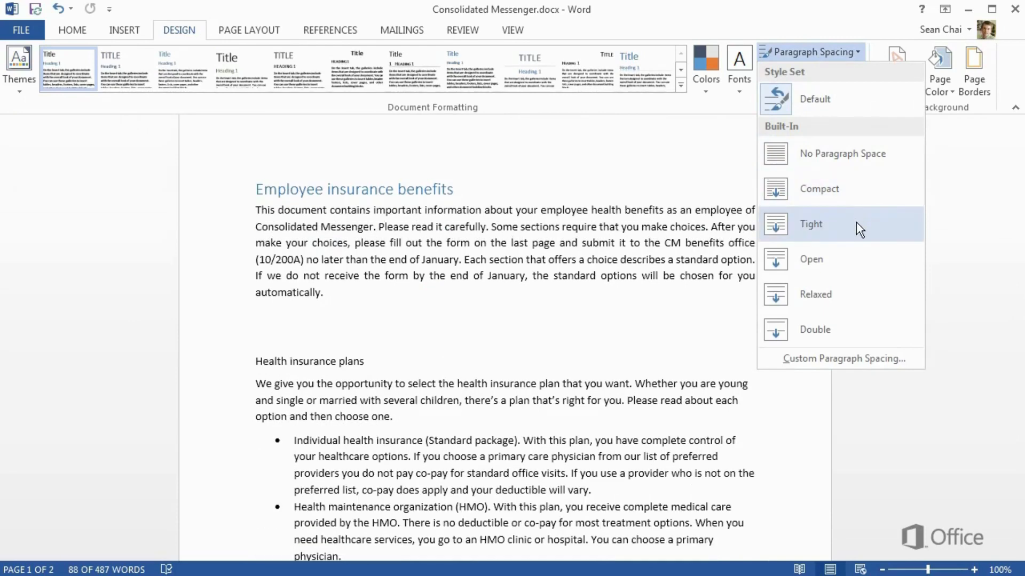
{"action": "left_click", "coordinate": [852, 258]}
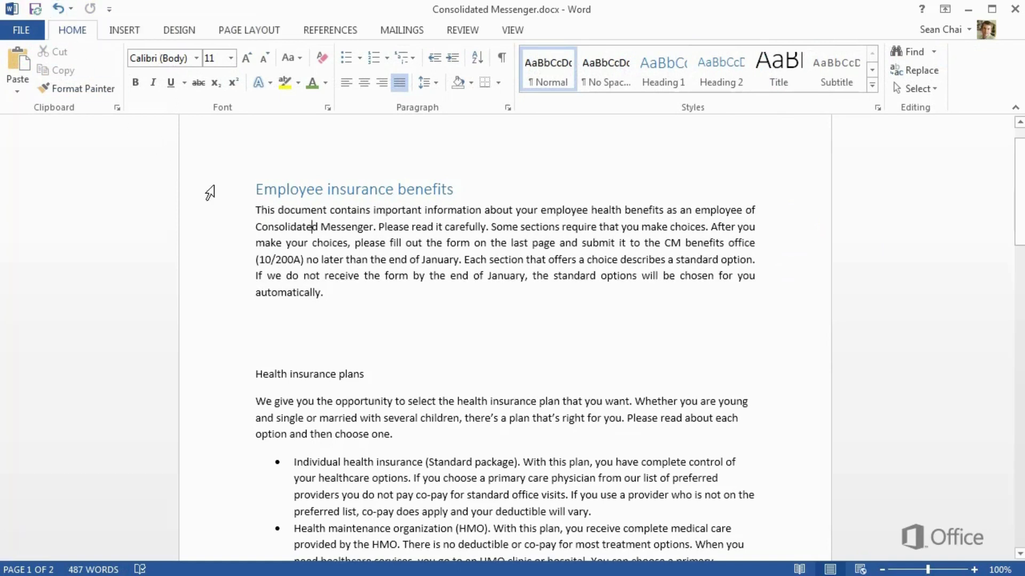
Color the introductory paragraph's text green, increase its font size to 16 and make it bold.
{"action": "double_click", "coordinate": [293, 228]}
{"action": "triple_click", "coordinate": [291, 227]}
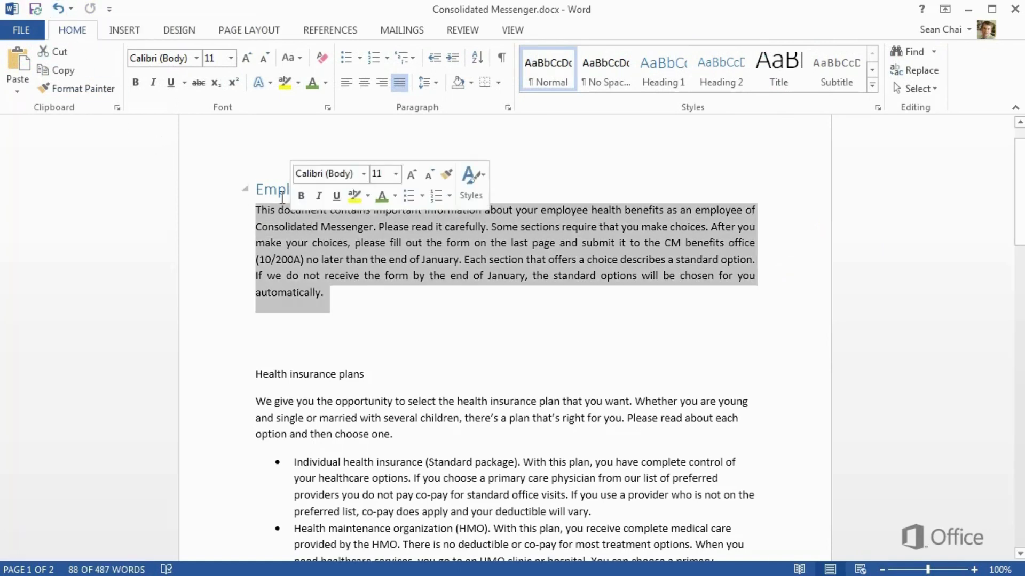
{"action": "left_click", "coordinate": [313, 81]}
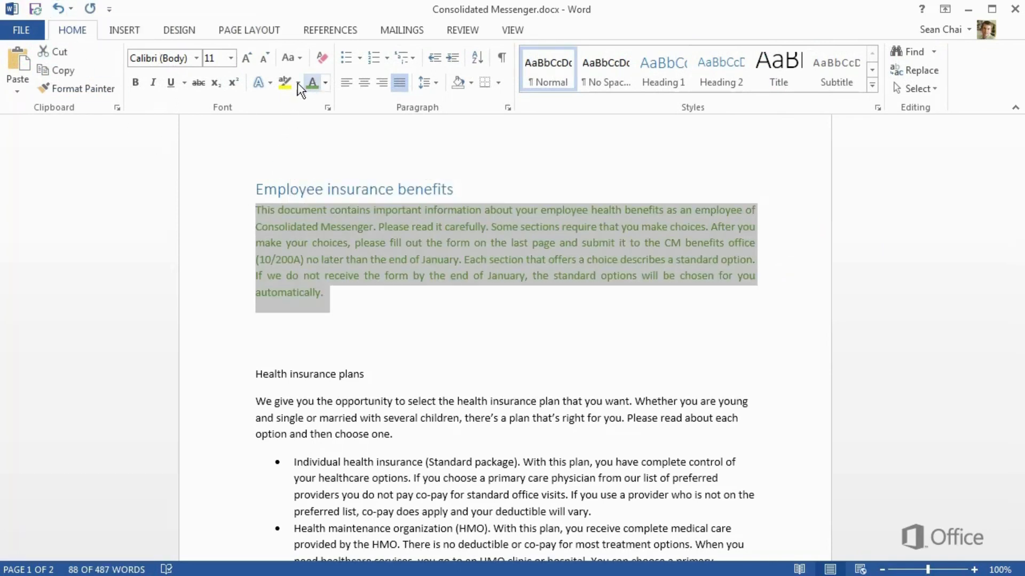
{"action": "left_click", "coordinate": [245, 59]}
{"action": "left_click", "coordinate": [246, 59]}
{"action": "left_click", "coordinate": [246, 59]}
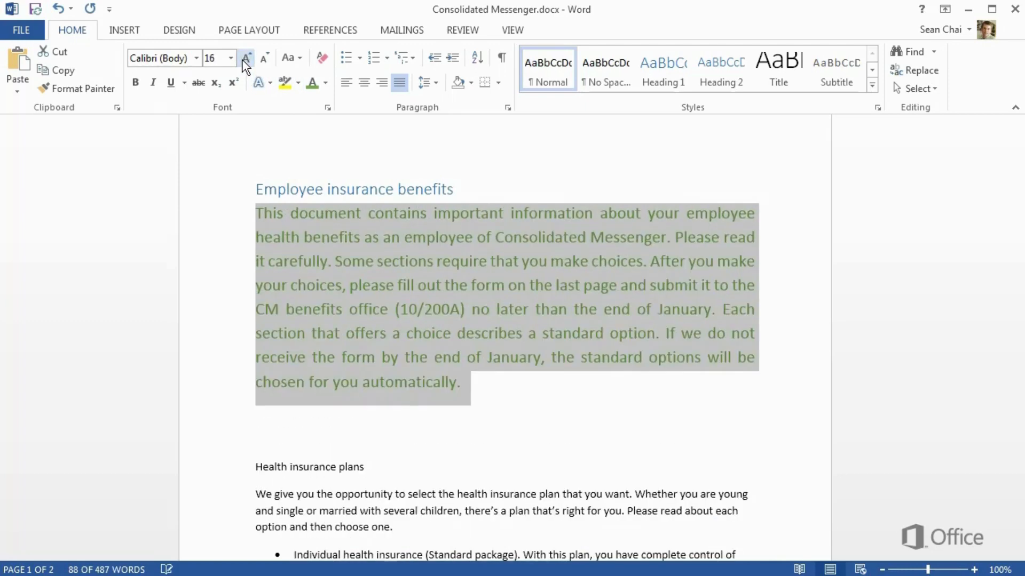
{"action": "left_click", "coordinate": [136, 84]}
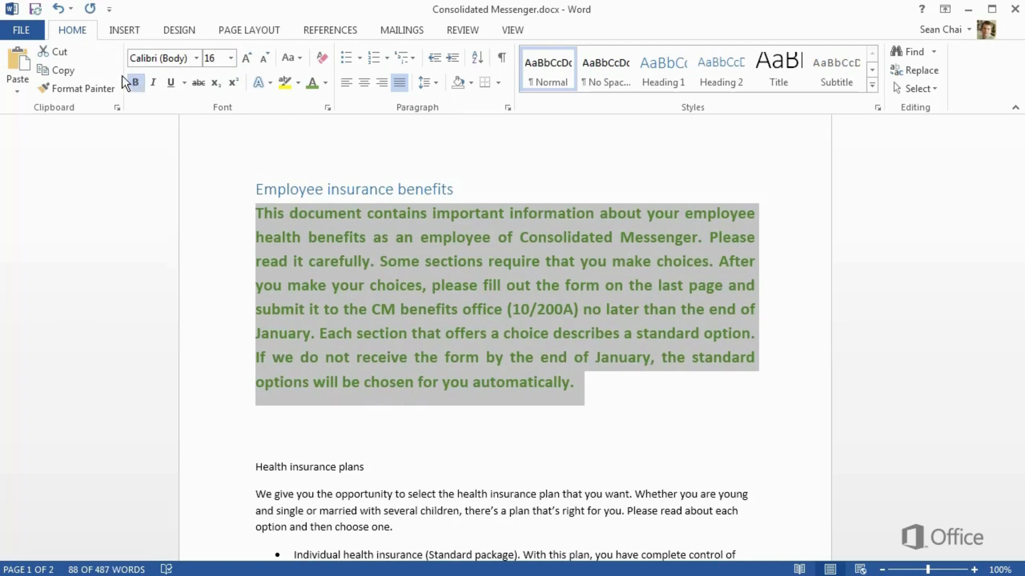
Undo the bold, font size and green color changes on the introductory paragraph, redoing and undoing the color once.
{"action": "left_click", "coordinate": [57, 9]}
{"action": "left_click", "coordinate": [59, 9]}
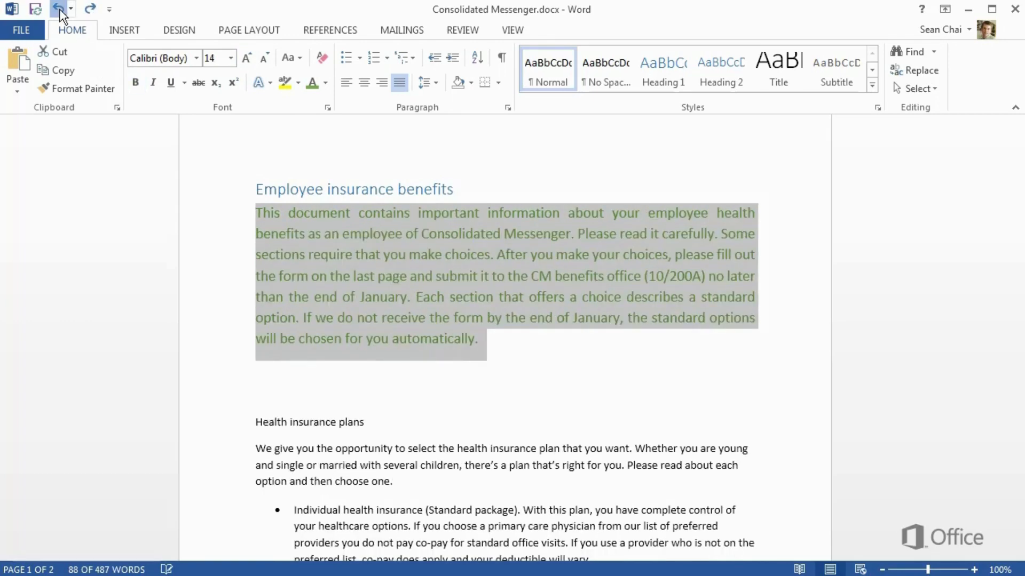
{"action": "left_click", "coordinate": [59, 9]}
{"action": "left_click", "coordinate": [58, 10]}
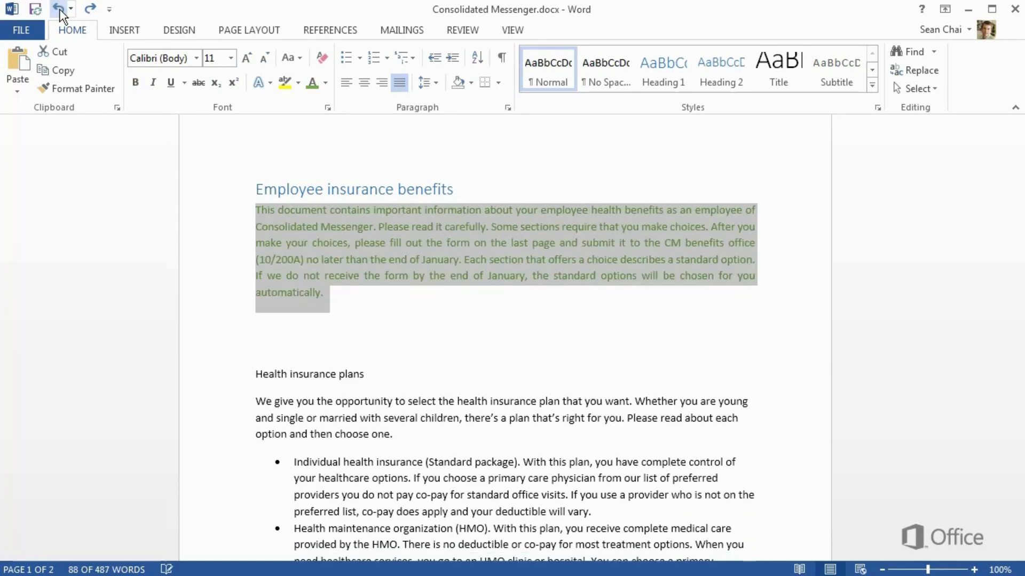
{"action": "left_click", "coordinate": [58, 9]}
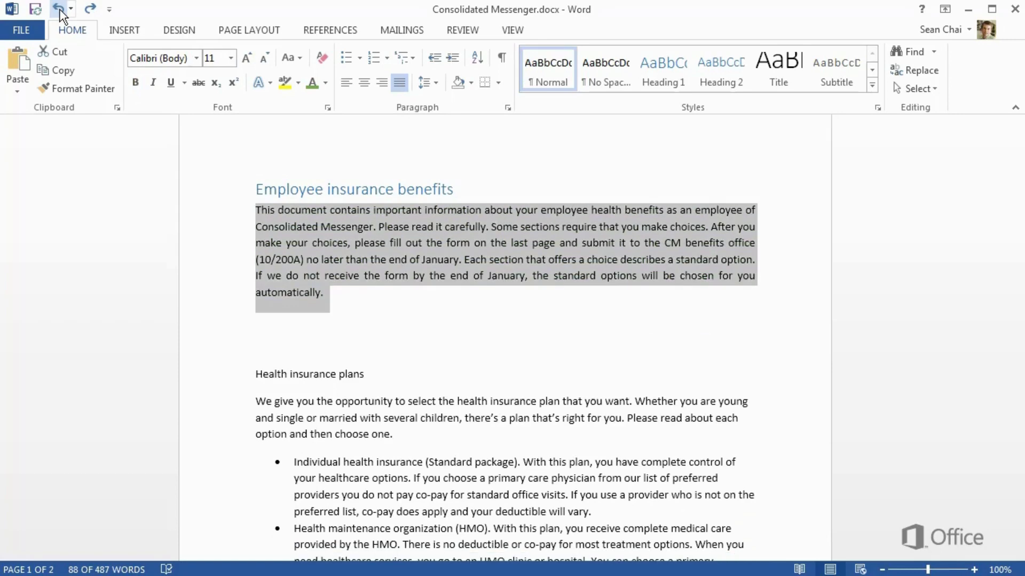
{"action": "left_click", "coordinate": [87, 11]}
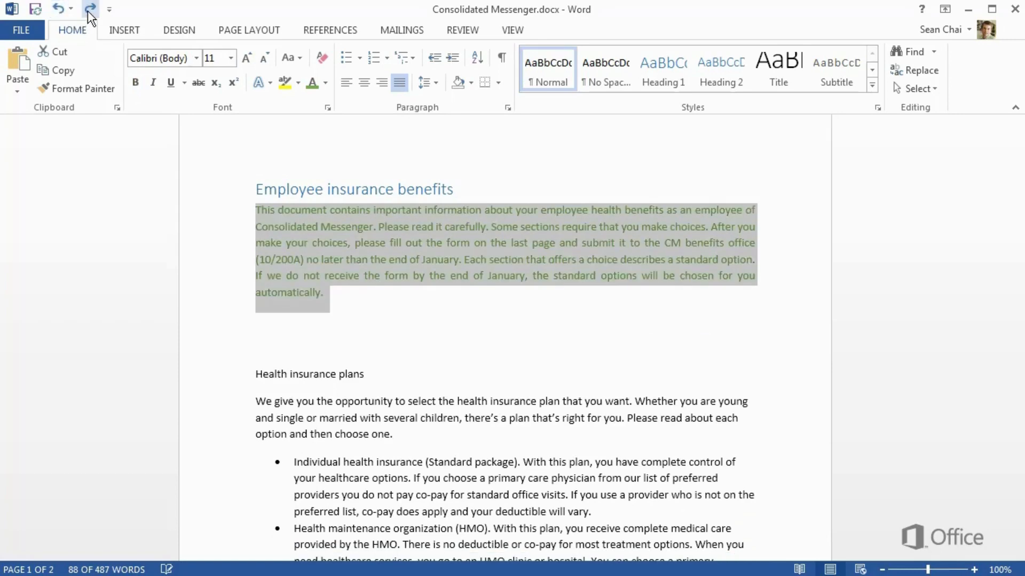
{"action": "left_click", "coordinate": [60, 9]}
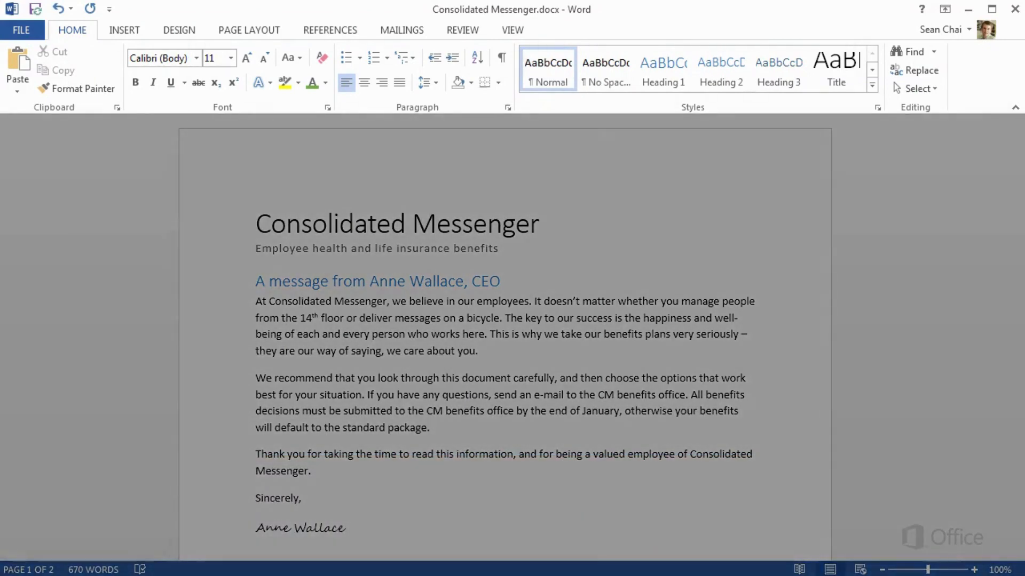
Insert the CEO's portrait from the People folder before "At Consolidated Messenger" and shrink it to about 1.51" by 2.26".
{"action": "left_click", "coordinate": [124, 30]}
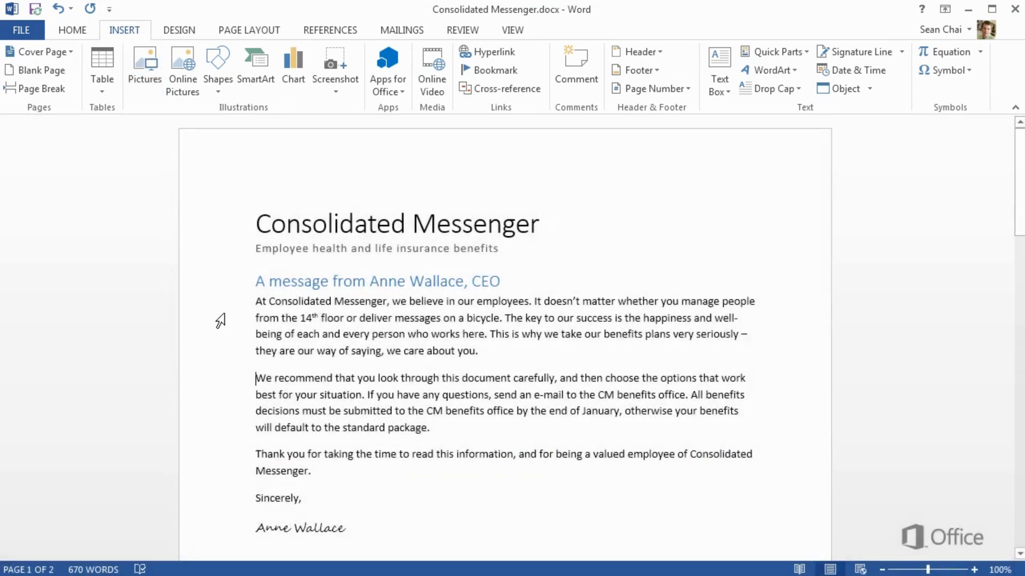
{"action": "left_click", "coordinate": [255, 304]}
{"action": "left_click", "coordinate": [145, 65]}
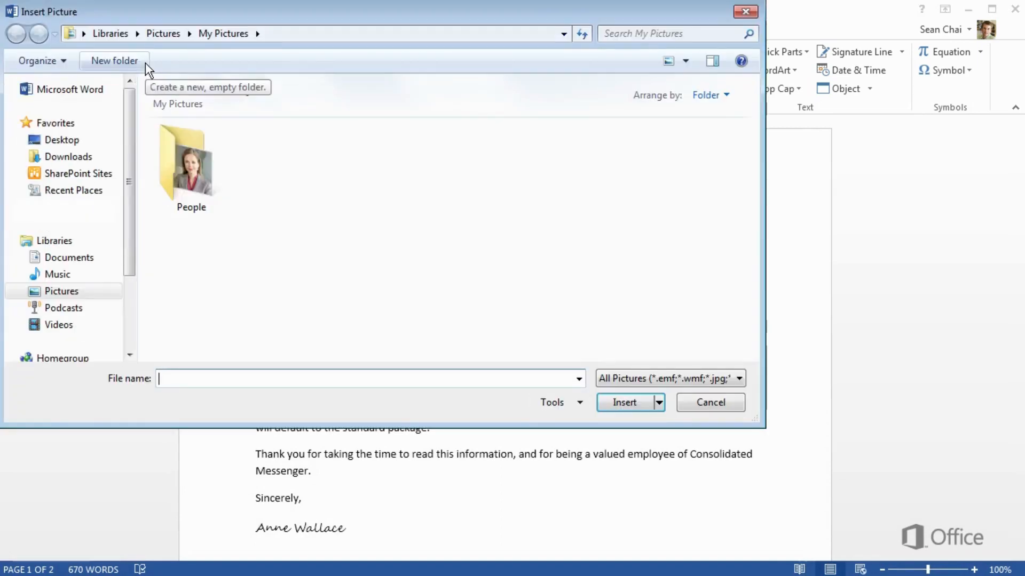
{"action": "double_click", "coordinate": [183, 141]}
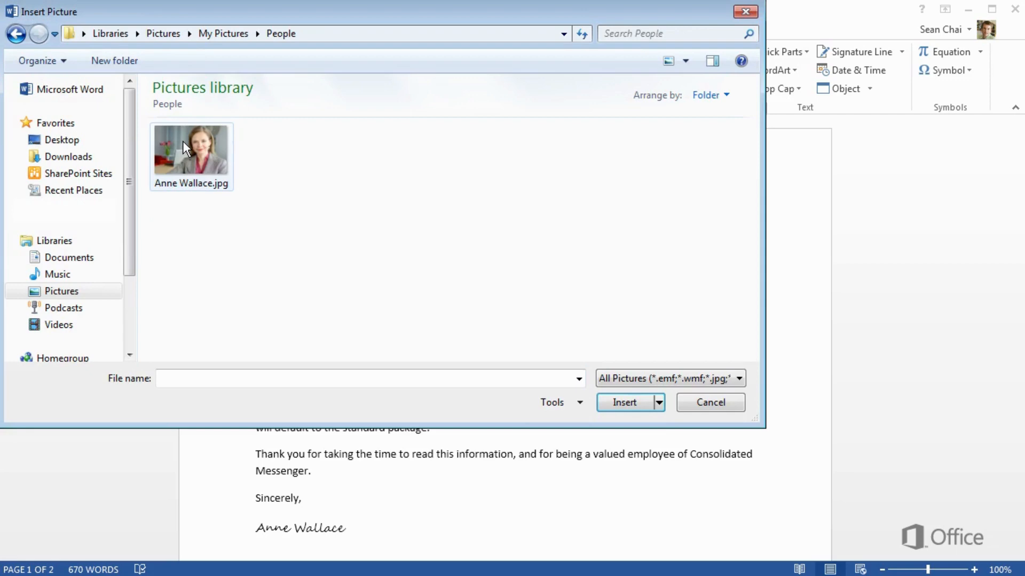
{"action": "left_click", "coordinate": [183, 141]}
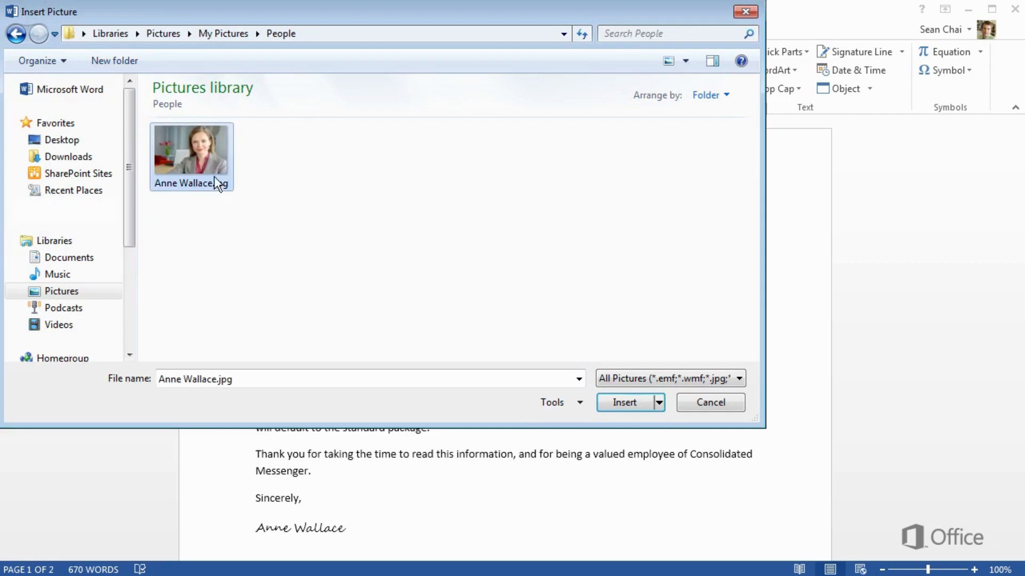
{"action": "left_click", "coordinate": [611, 406]}
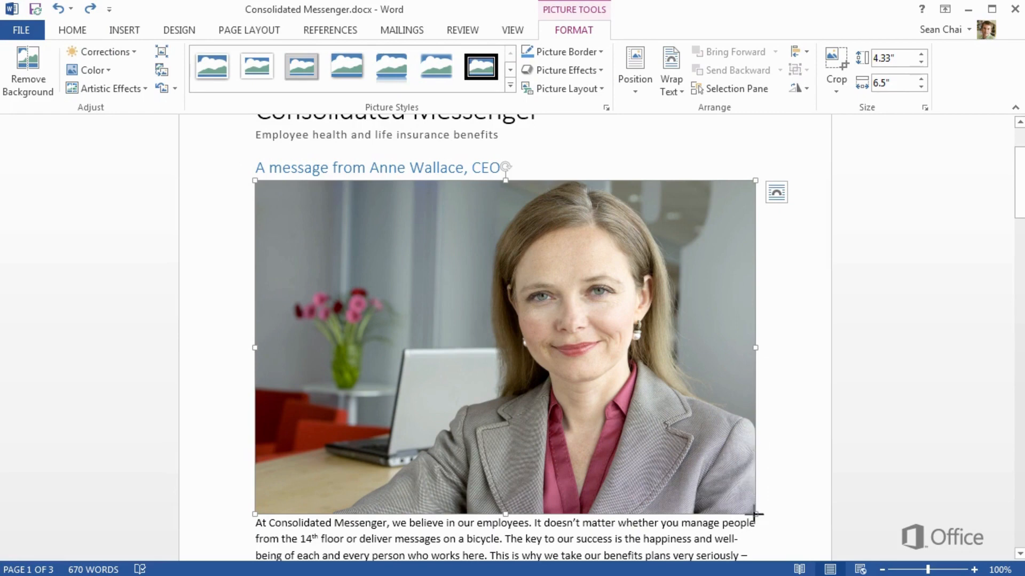
{"action": "left_click_drag", "start_coordinate": [755, 514], "coordinate": [430, 247]}
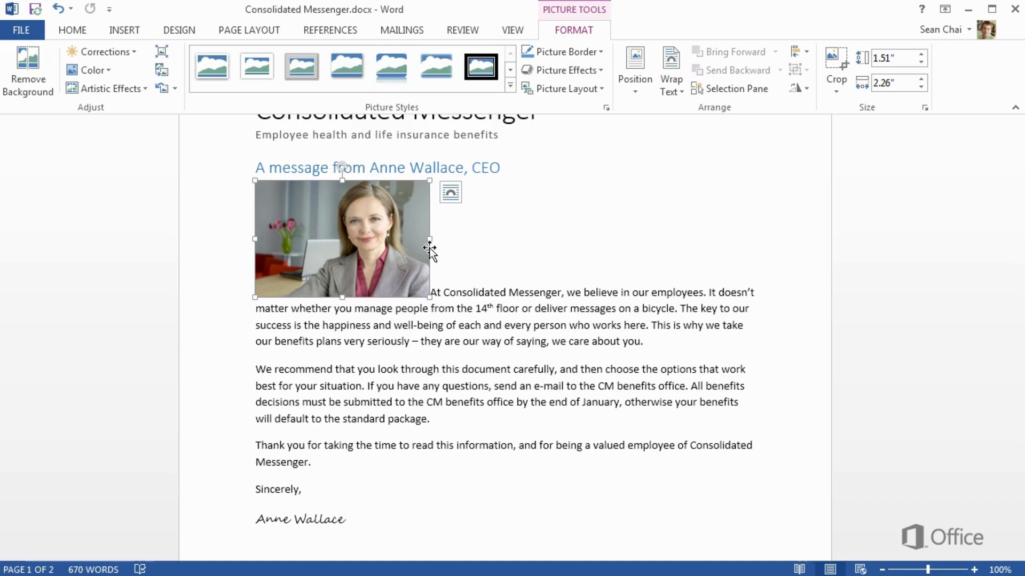
Set the portrait's text wrapping to Square, trying Through, In Front of Text, Behind Text, and Top and Bottom first.
{"action": "left_click", "coordinate": [443, 197]}
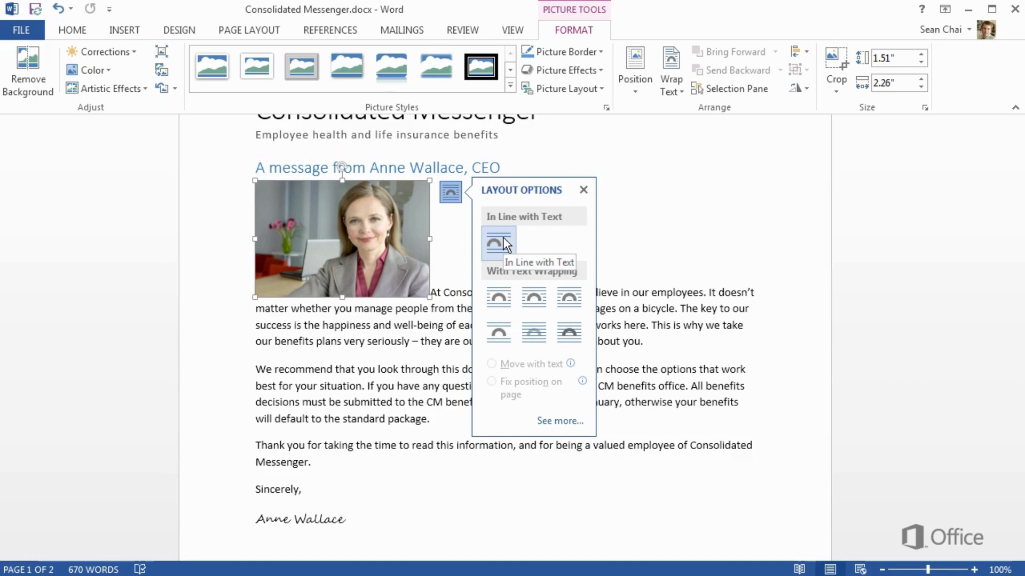
{"action": "left_click", "coordinate": [576, 291]}
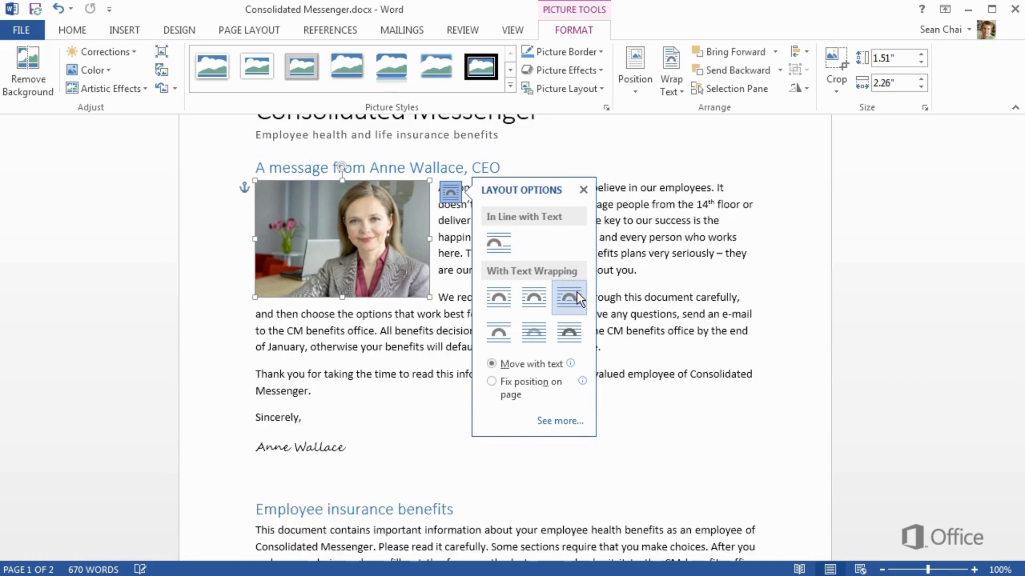
{"action": "left_click", "coordinate": [578, 332]}
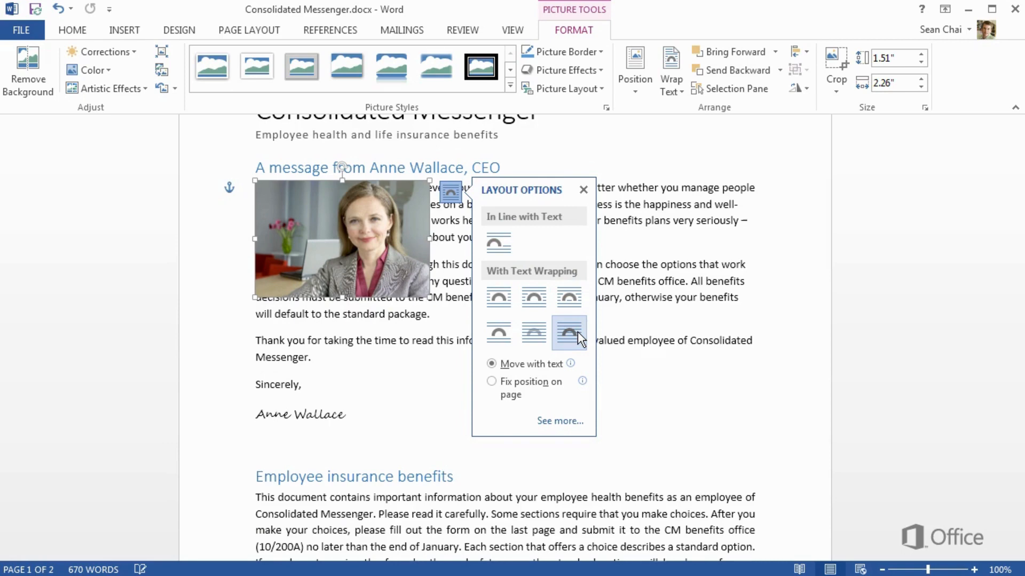
{"action": "left_click", "coordinate": [538, 330]}
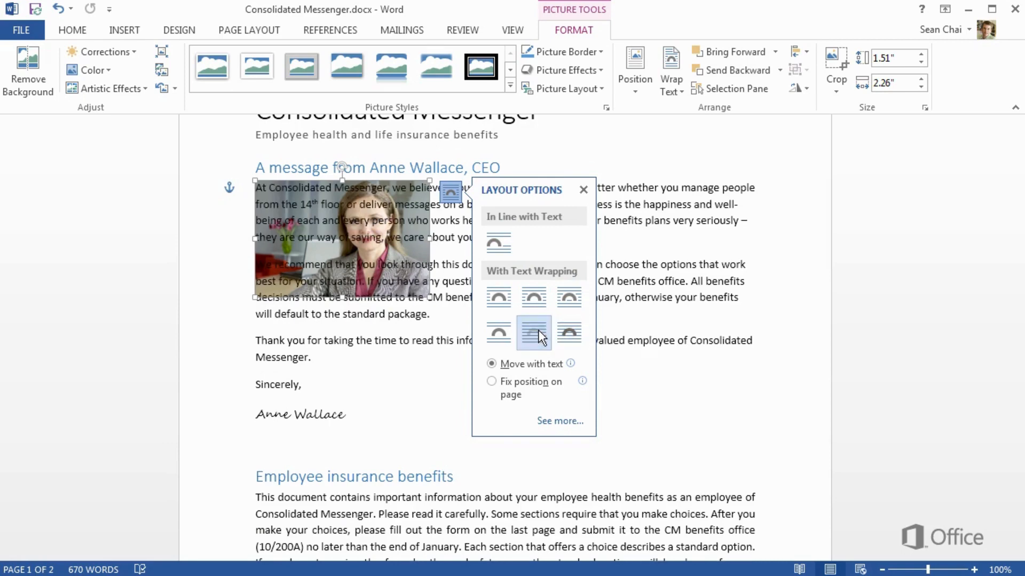
{"action": "left_click", "coordinate": [500, 331]}
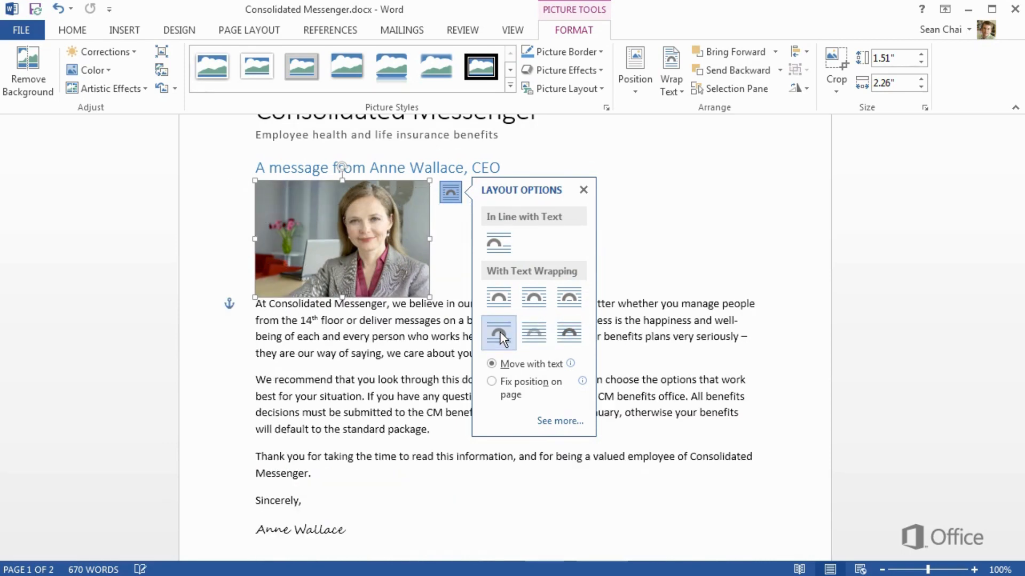
{"action": "left_click", "coordinate": [504, 297]}
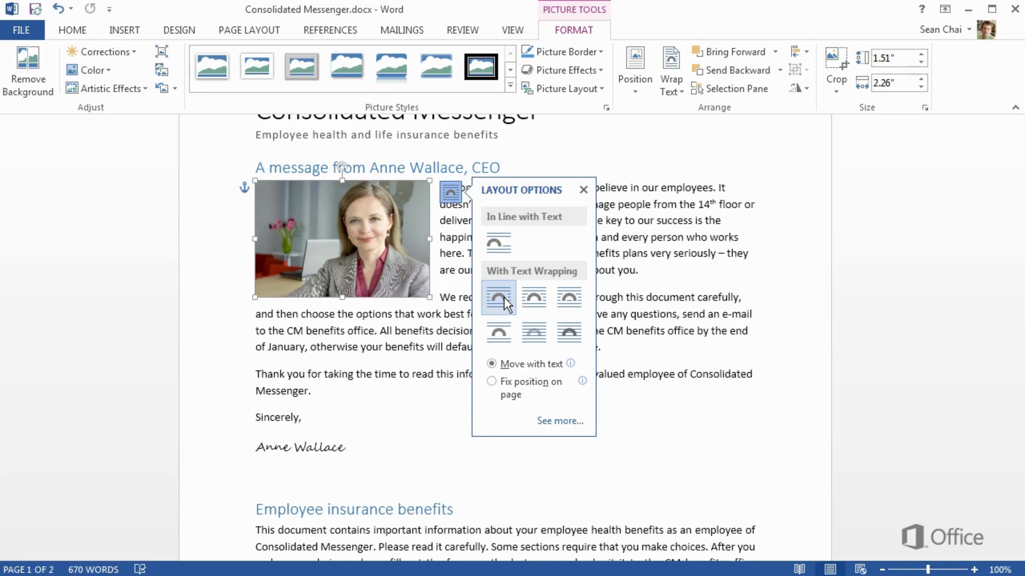
{"action": "left_click", "coordinate": [584, 190]}
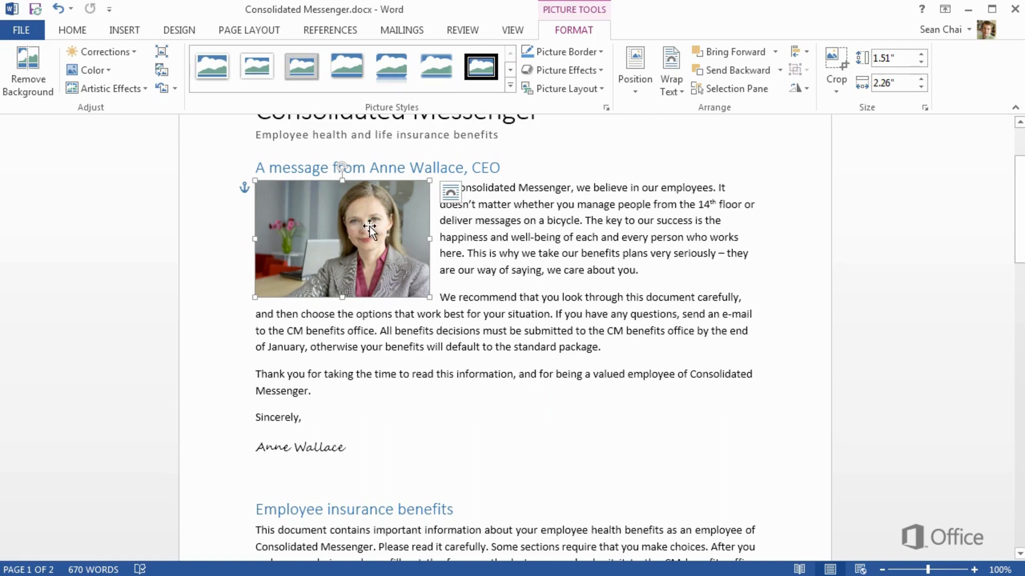
Nudge the portrait beside the CEO's message and give it the rectangular drop-shadow picture style.
{"action": "mouse_move", "coordinate": [370, 226]}
{"action": "left_mouse_down"}
{"action": "mouse_move", "coordinate": [372, 236]}
{"action": "mouse_move", "coordinate": [366, 225]}
{"action": "left_mouse_up"}
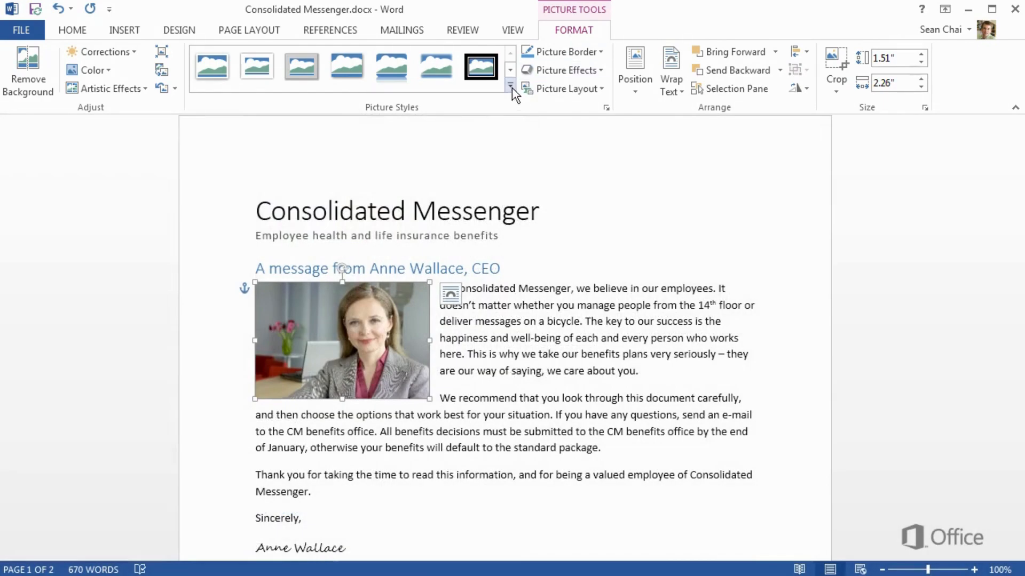
{"action": "left_click", "coordinate": [510, 86]}
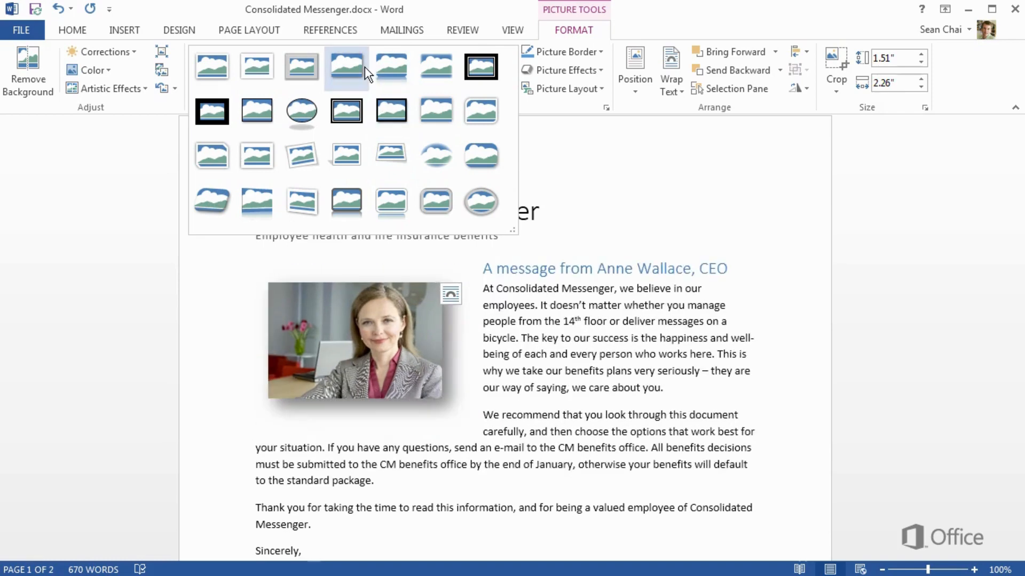
{"action": "left_click", "coordinate": [364, 66]}
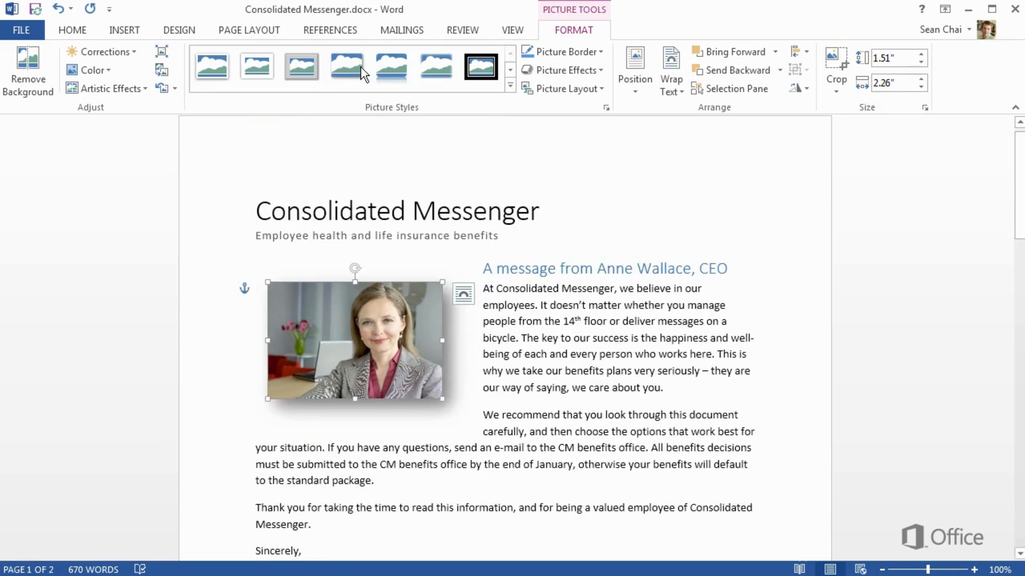
Move the CEO's portrait slightly lower so the message heading sits above it.
{"action": "left_click_drag", "start_coordinate": [369, 325], "coordinate": [369, 339]}
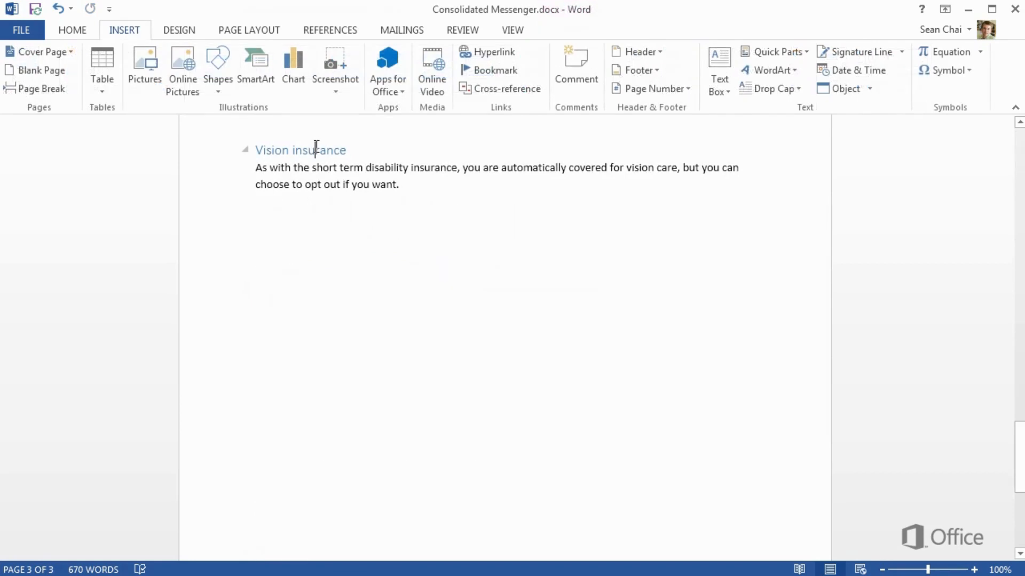
Insert a table of three columns and six rows below the Vision insurance paragraph and enter "Benefits at a glance" in its first cell.
{"action": "left_click", "coordinate": [272, 236]}
{"action": "left_click", "coordinate": [113, 60]}
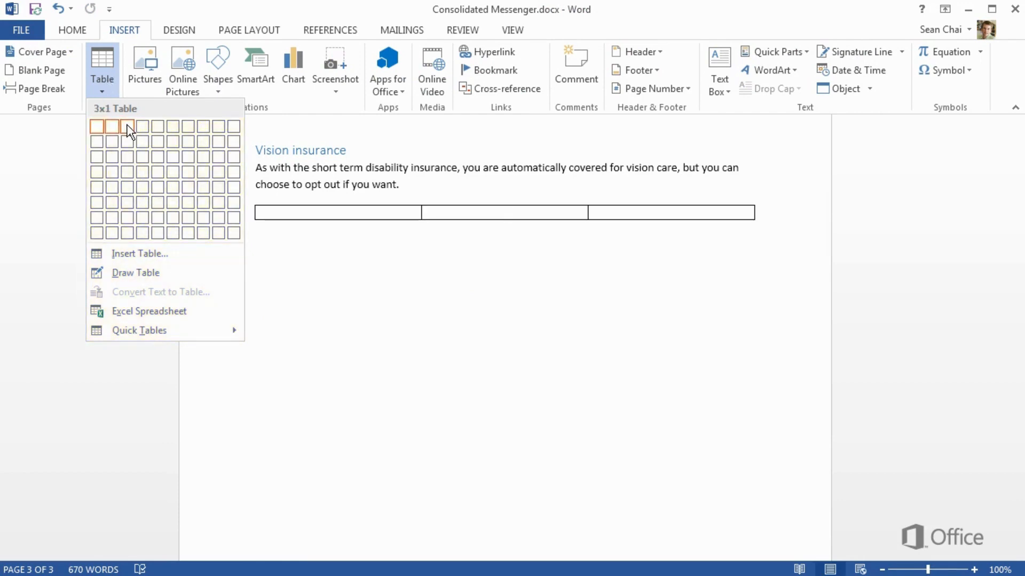
{"action": "left_click", "coordinate": [129, 198]}
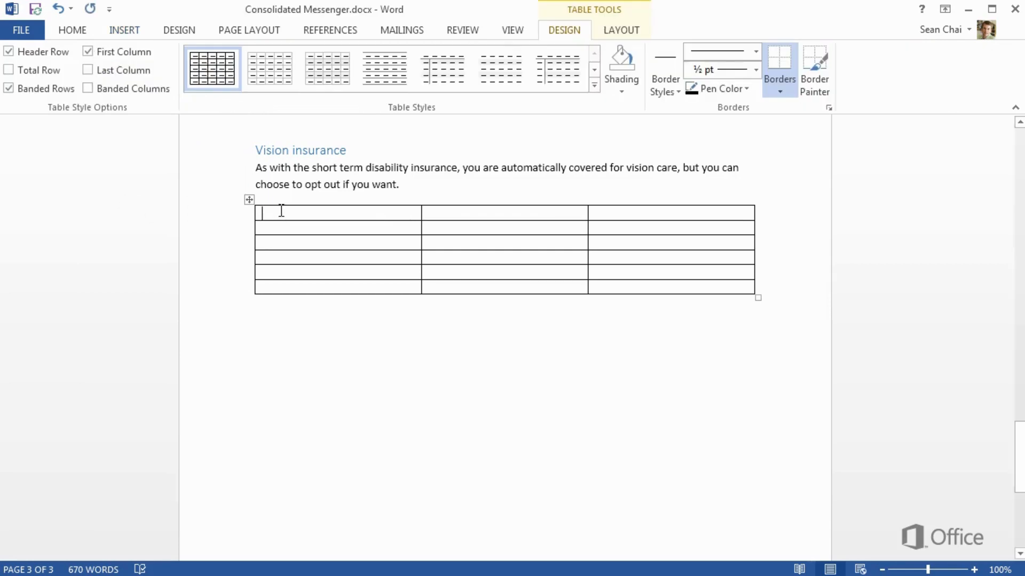
{"action": "type", "text": "Benefits at a "}
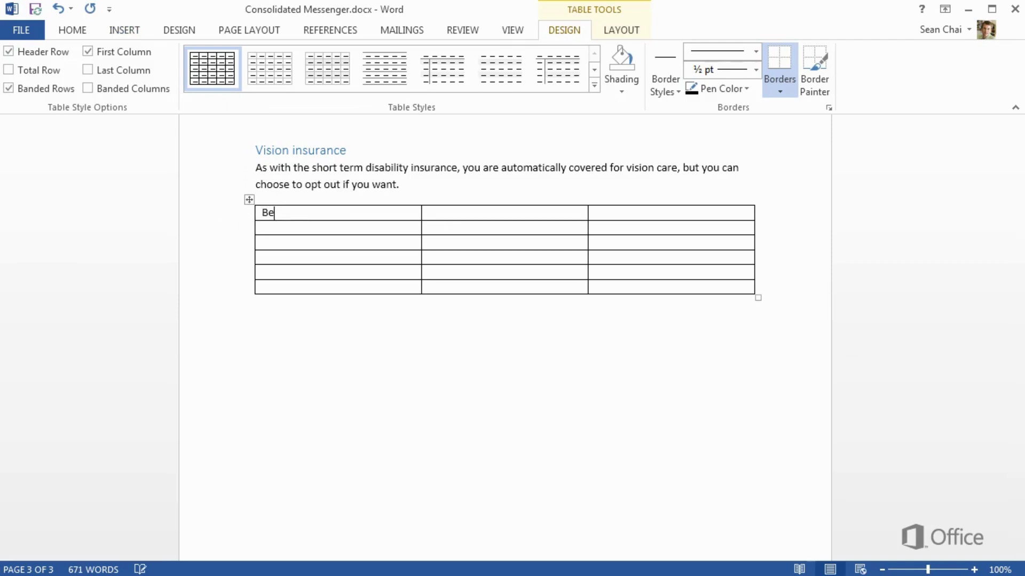
{"action": "type", "text": "glance"}
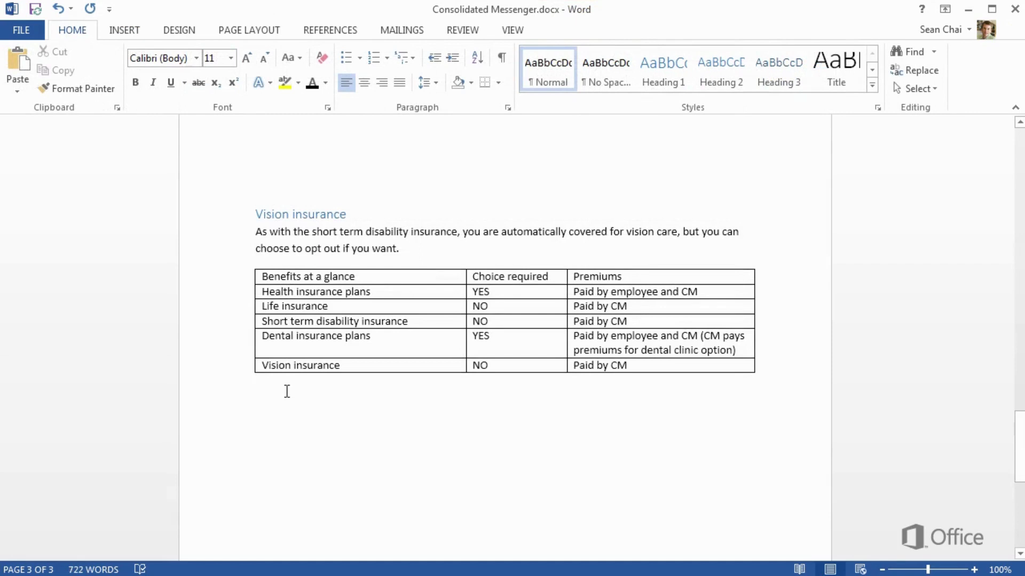
Apply the blue dark grid table style with a solid header row and first column to the whole benefits table.
{"action": "mouse_move", "coordinate": [292, 306]}
{"action": "left_click", "coordinate": [248, 264]}
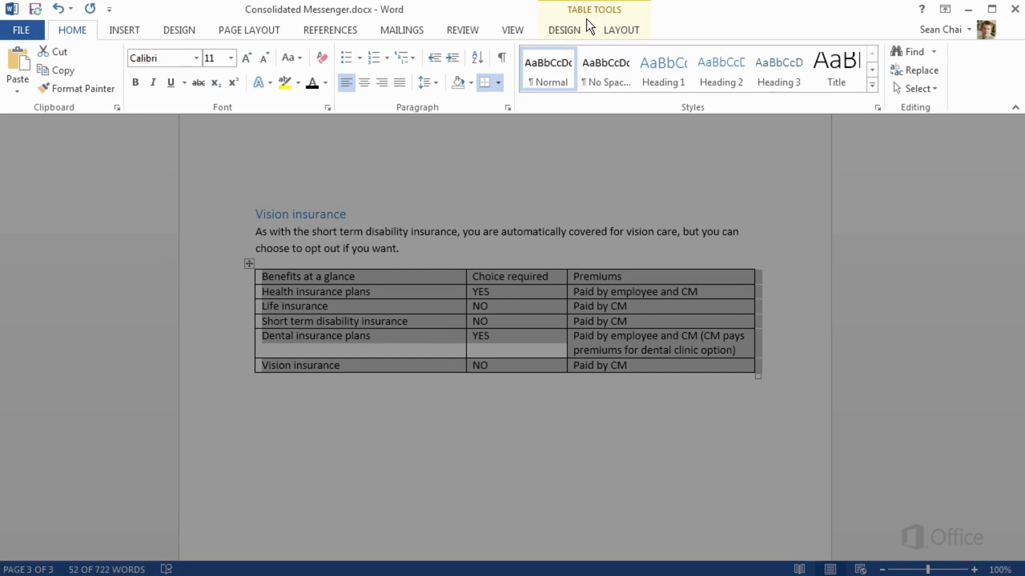
{"action": "left_click", "coordinate": [575, 30]}
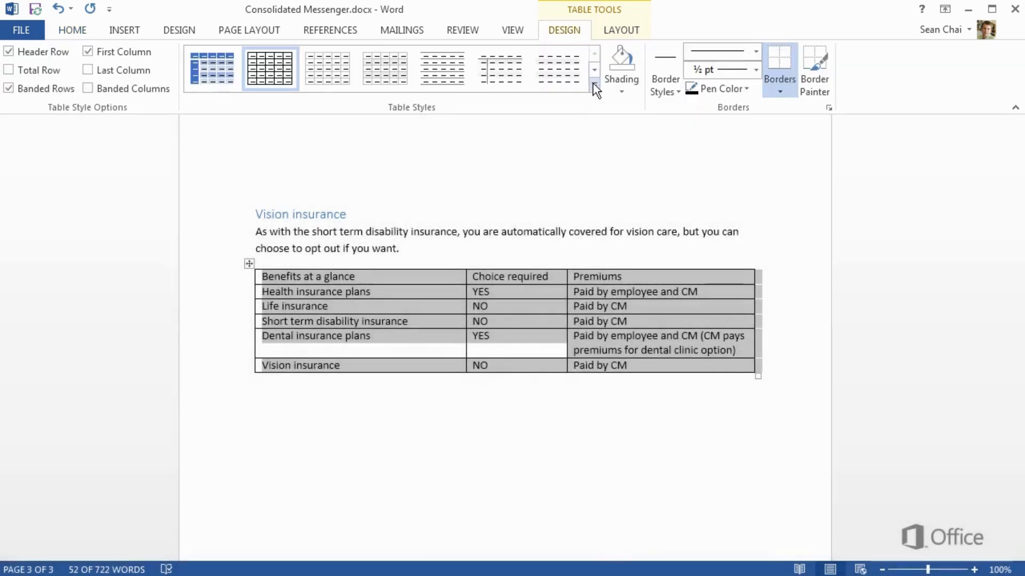
{"action": "left_click", "coordinate": [594, 84]}
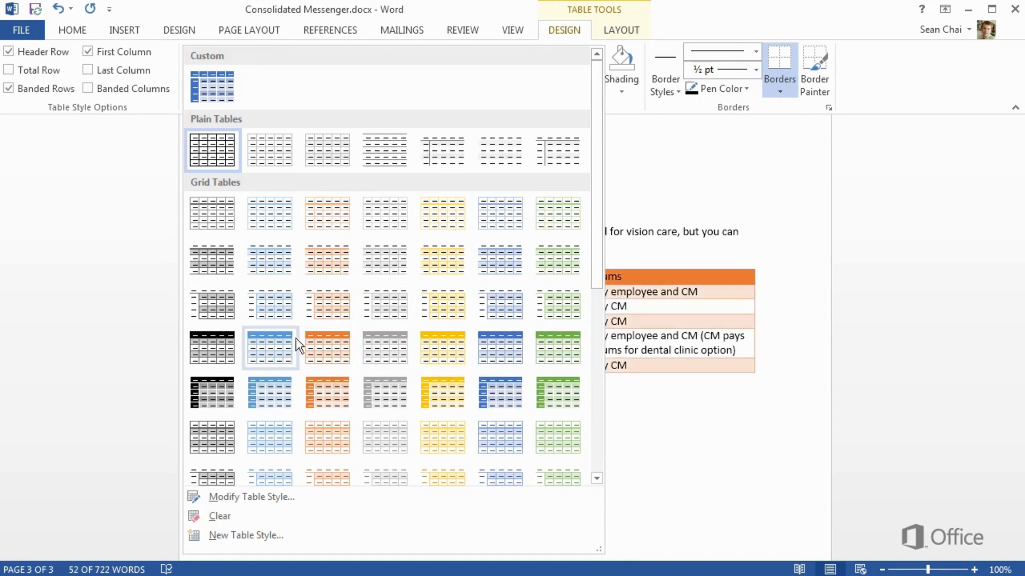
{"action": "left_click", "coordinate": [265, 396]}
{"action": "left_click", "coordinate": [263, 391]}
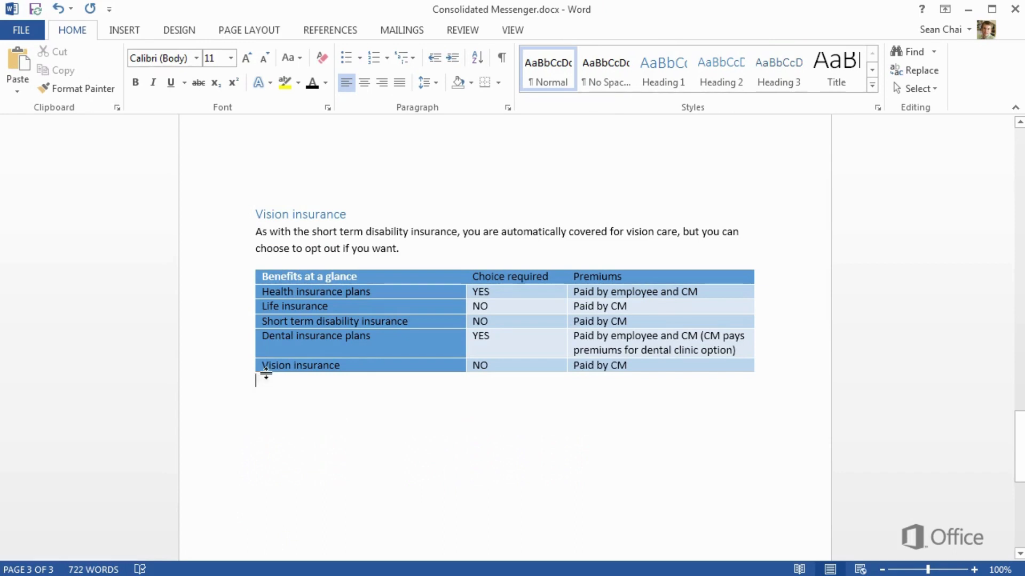
Insert an empty row below Life insurance and a new column between Benefits at a glance and Choice required.
{"action": "mouse_move", "coordinate": [254, 322]}
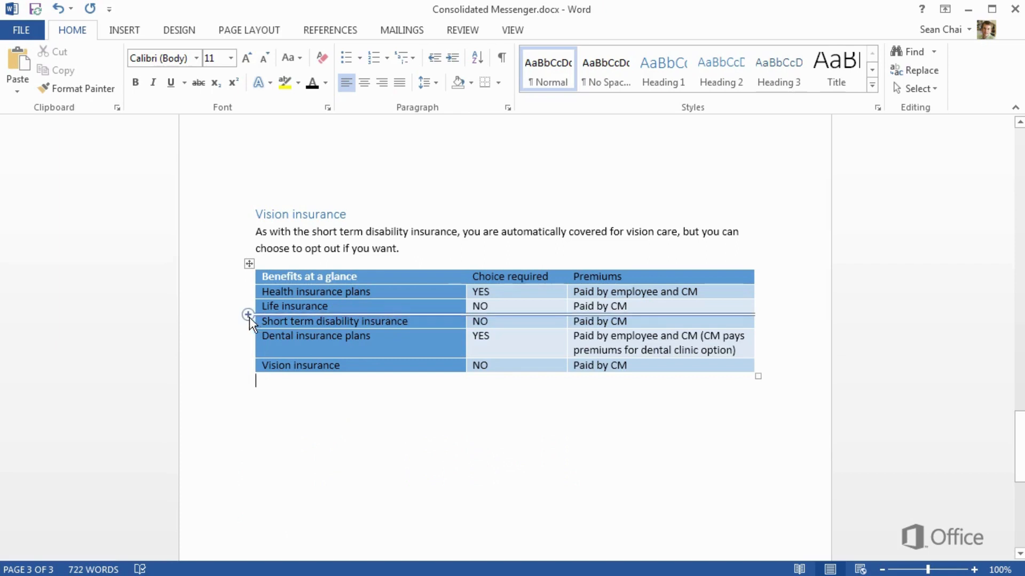
{"action": "left_click", "coordinate": [249, 318]}
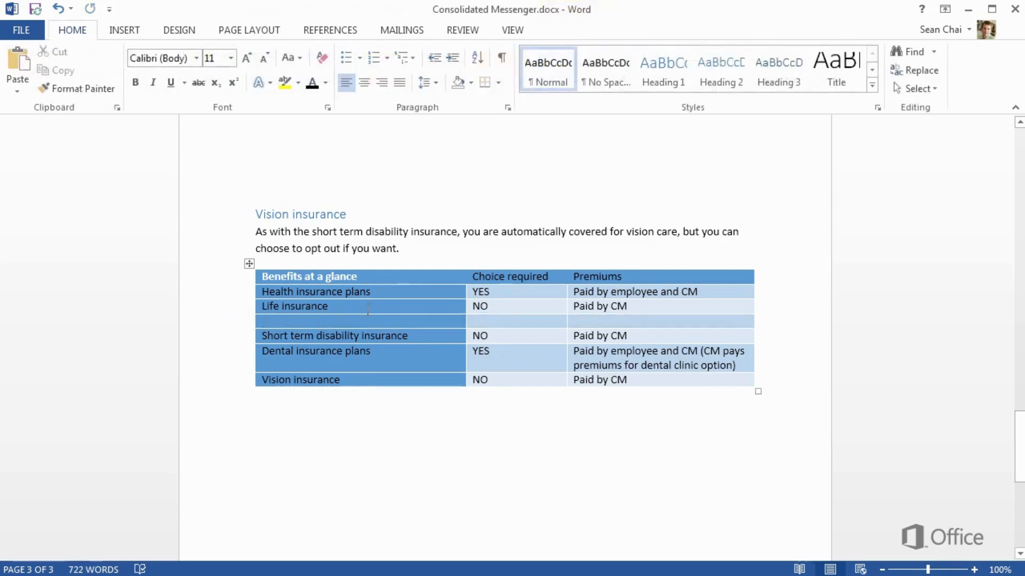
{"action": "mouse_move", "coordinate": [454, 265]}
{"action": "left_click", "coordinate": [466, 263]}
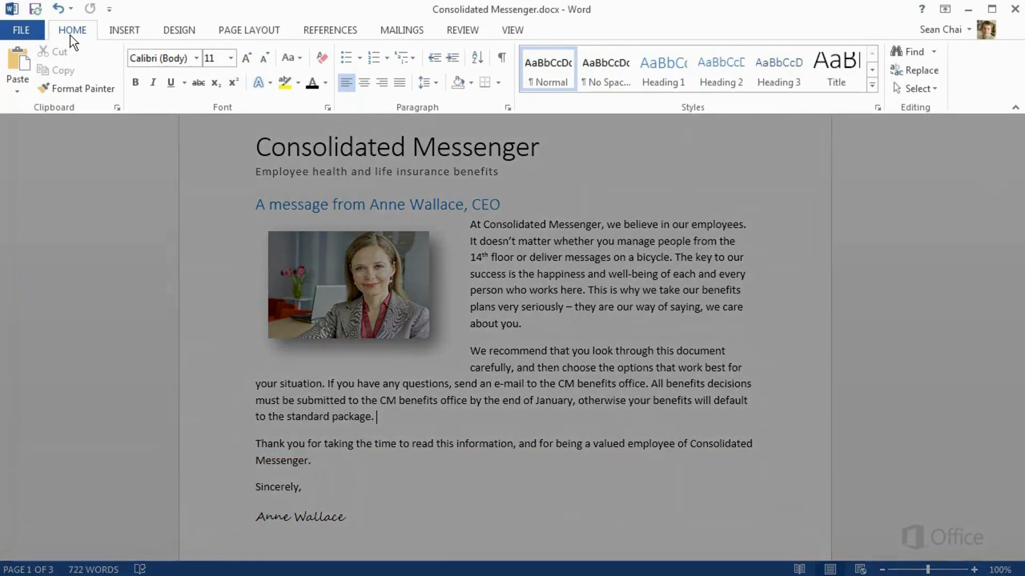
{"action": "left_click", "coordinate": [120, 39]}
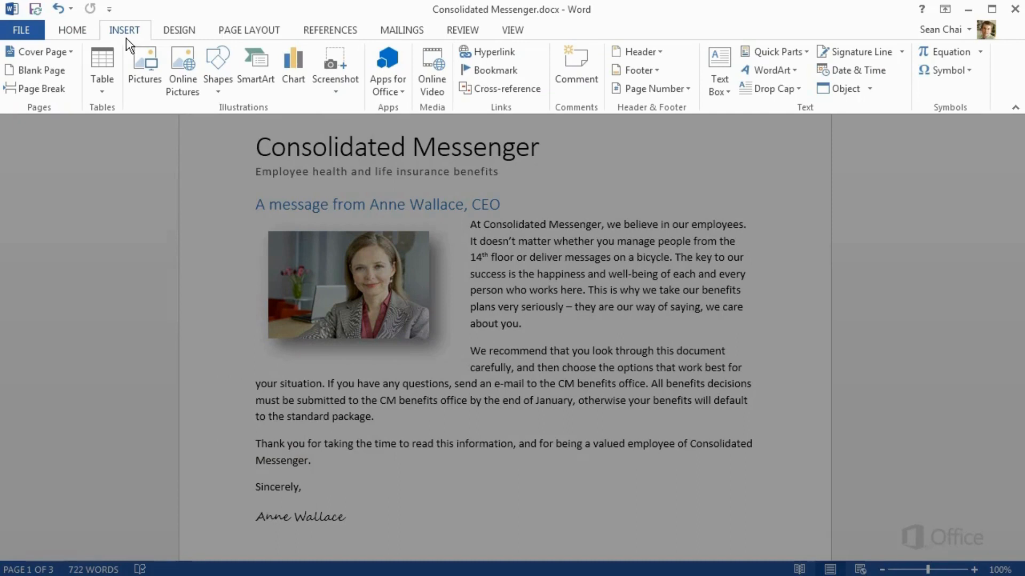
{"action": "left_click", "coordinate": [182, 38]}
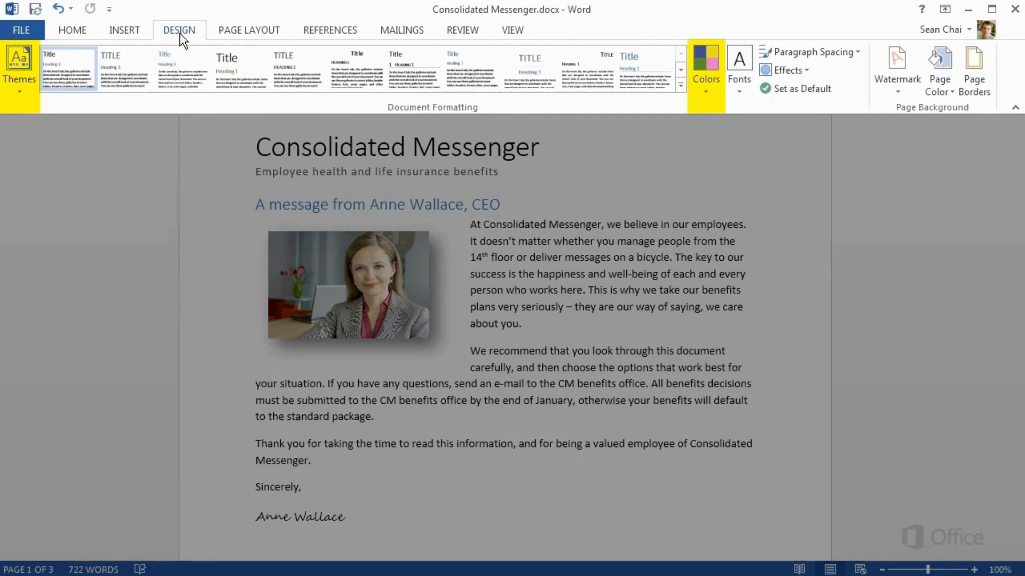
{"action": "left_click", "coordinate": [235, 38]}
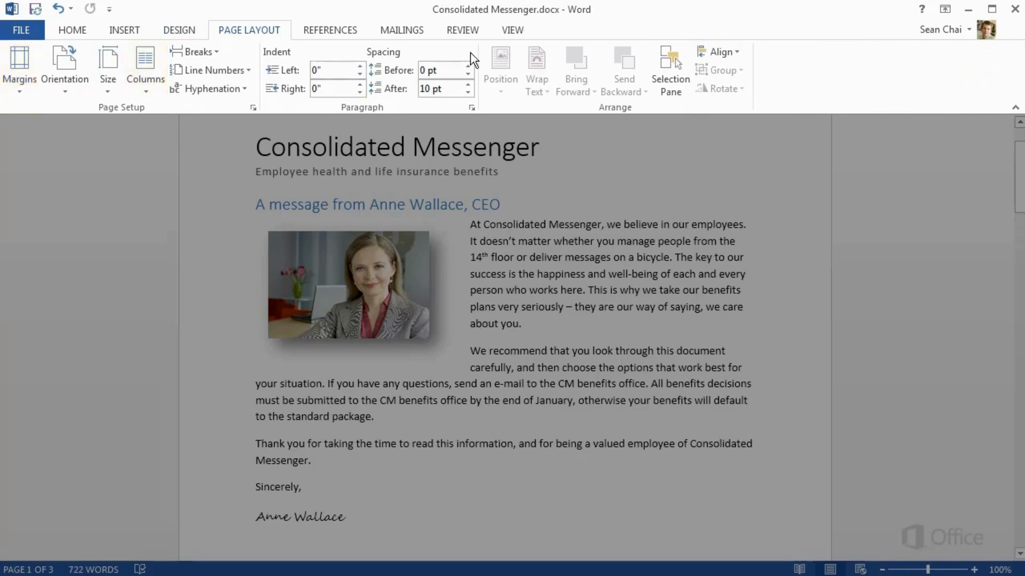
Display the ruler along the document page.
{"action": "left_click", "coordinate": [502, 32]}
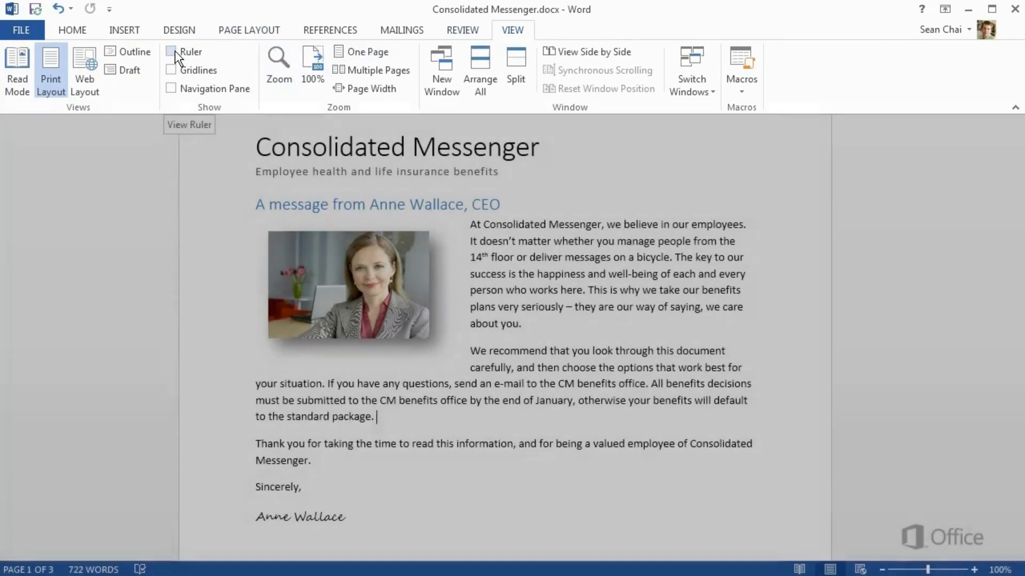
{"action": "left_click", "coordinate": [172, 51]}
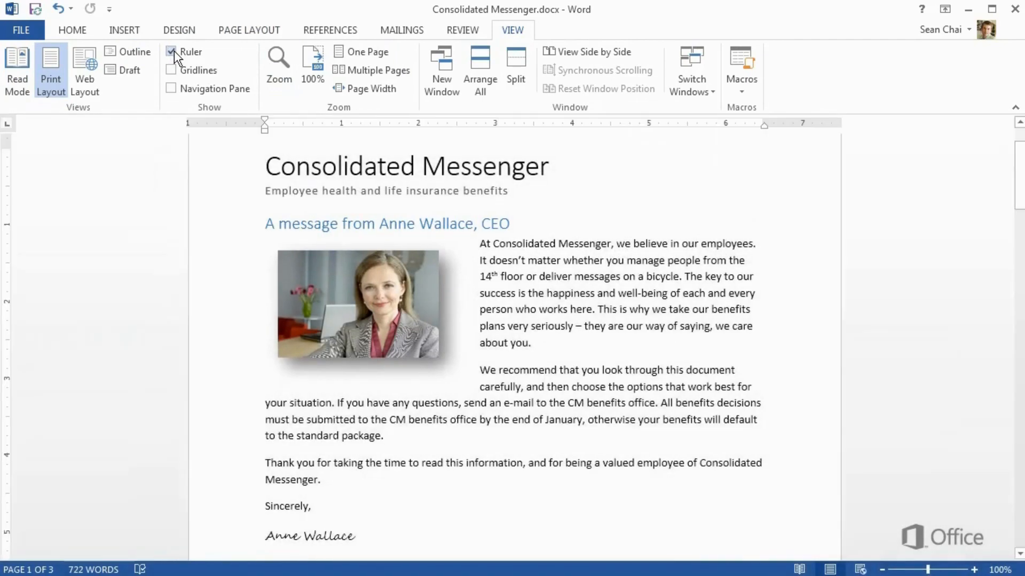
Examine the Footnote and Endnote settings, then close them without inserting a note.
{"action": "left_click", "coordinate": [403, 34]}
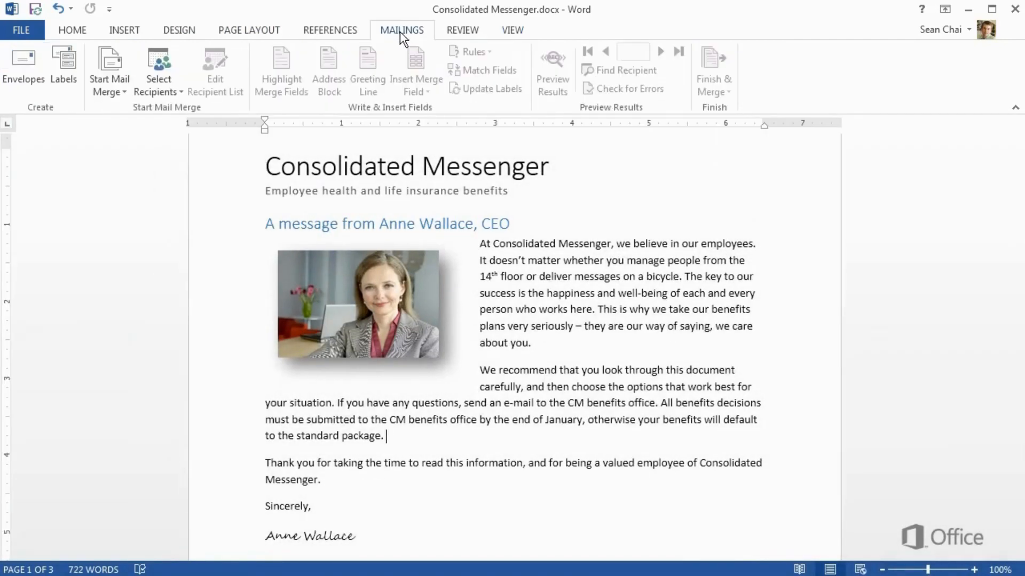
{"action": "left_click", "coordinate": [335, 32]}
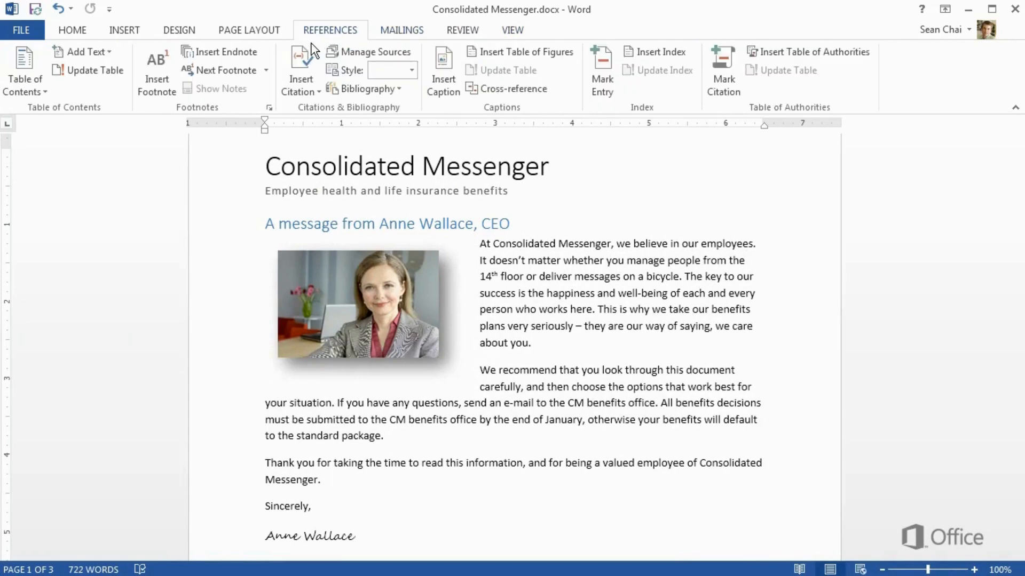
{"action": "left_click", "coordinate": [269, 110]}
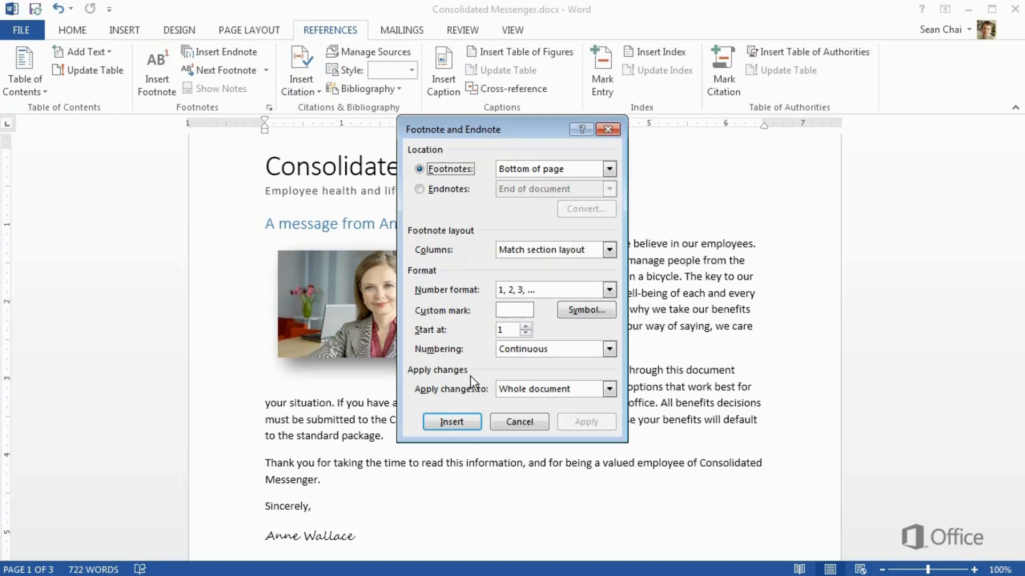
{"action": "left_click", "coordinate": [500, 421]}
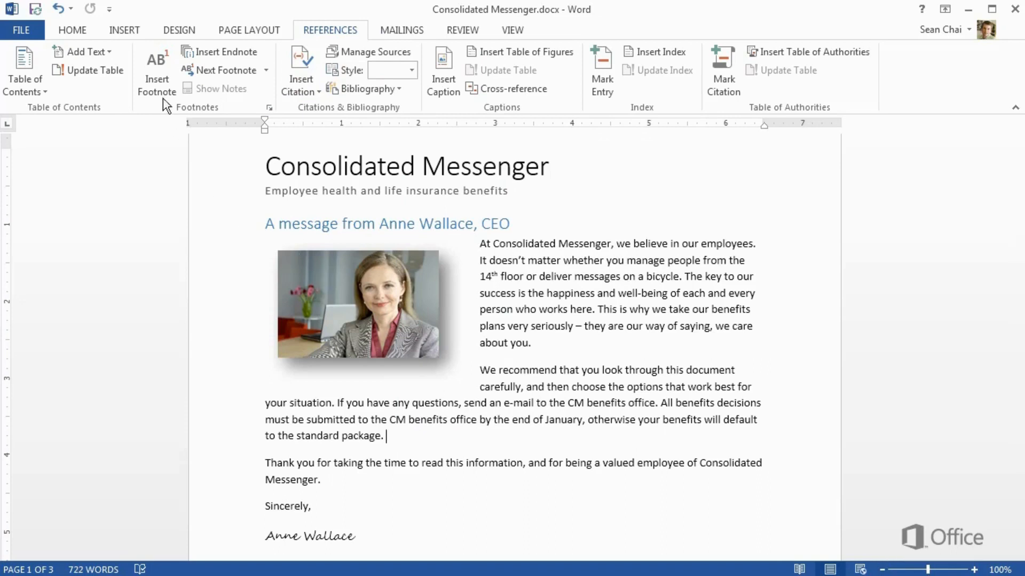
Add the Banded header to the document with the title "EMPLOYEE HEALTH AND LIFE INSURANCE BENEFITS".
{"action": "left_click", "coordinate": [127, 30]}
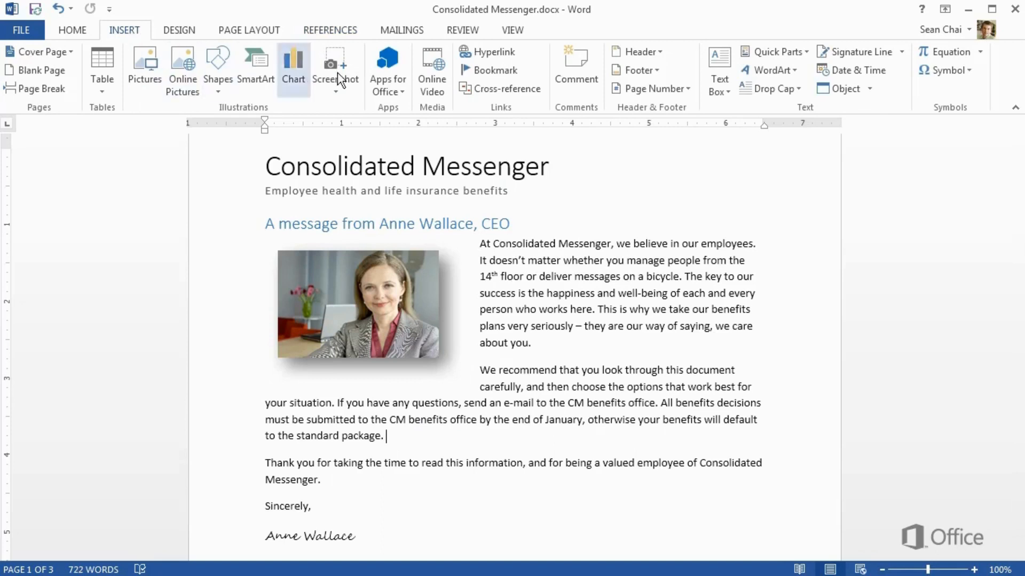
{"action": "left_click", "coordinate": [633, 52]}
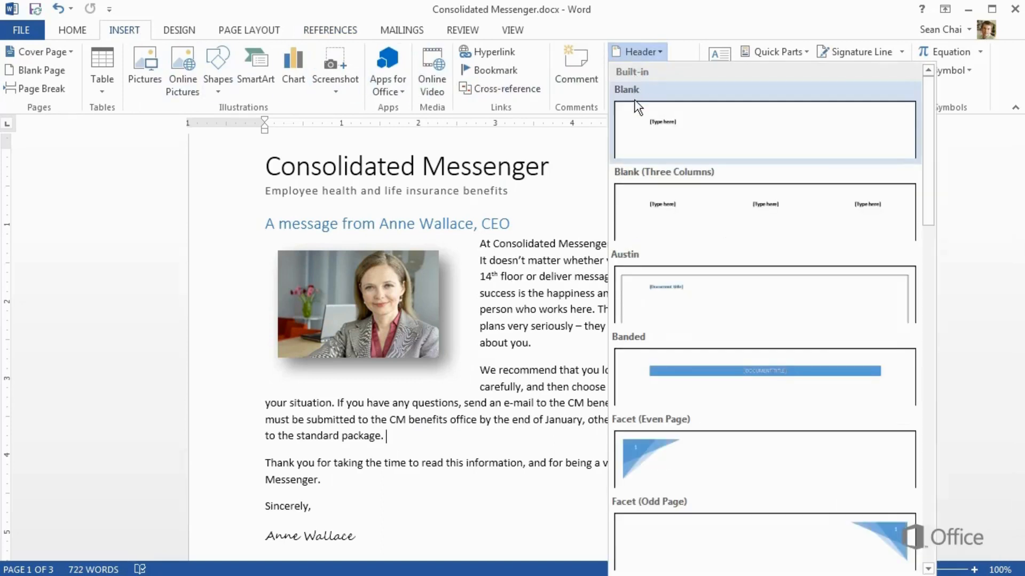
{"action": "left_click", "coordinate": [637, 377]}
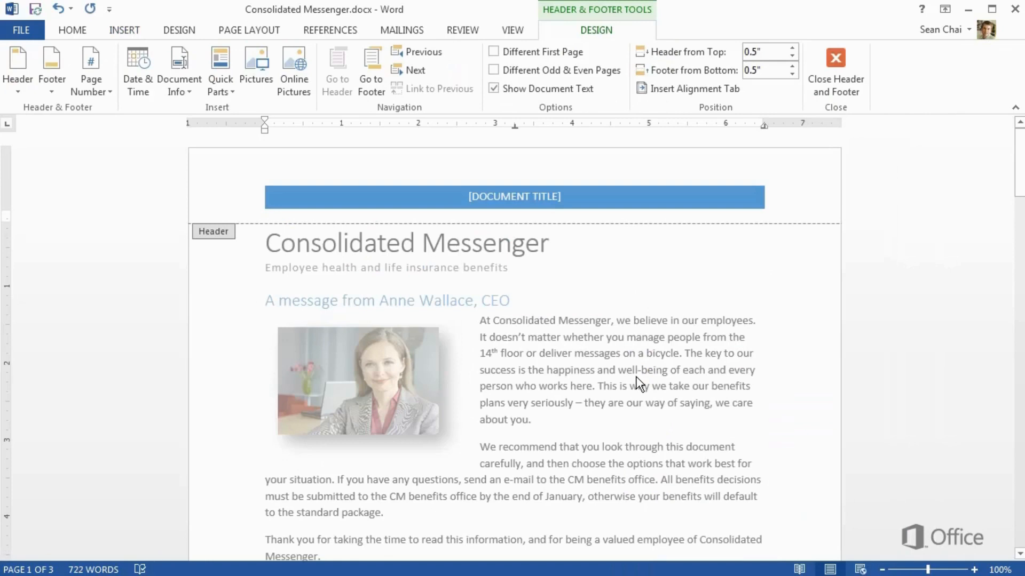
{"action": "left_click", "coordinate": [527, 203]}
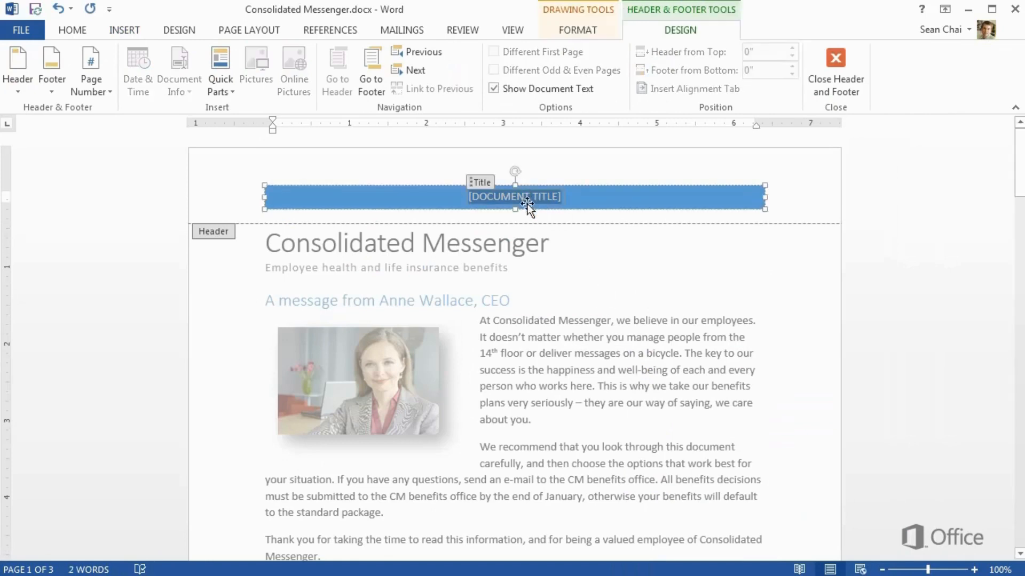
{"action": "type", "text": "EMPLOYEE HEALTH AND LIFE INSURANCE BENEFITS"}
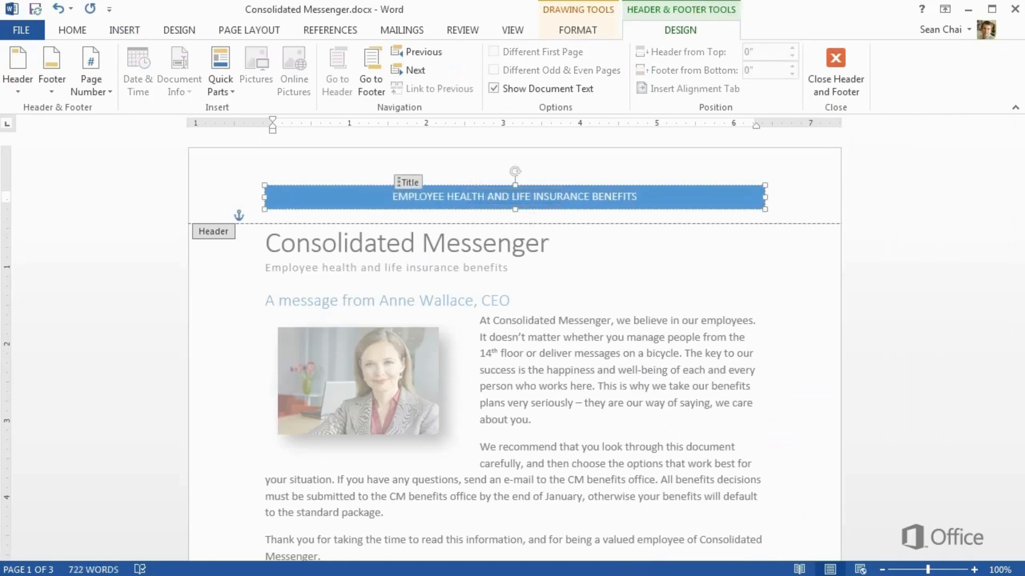
{"action": "left_click", "coordinate": [454, 174]}
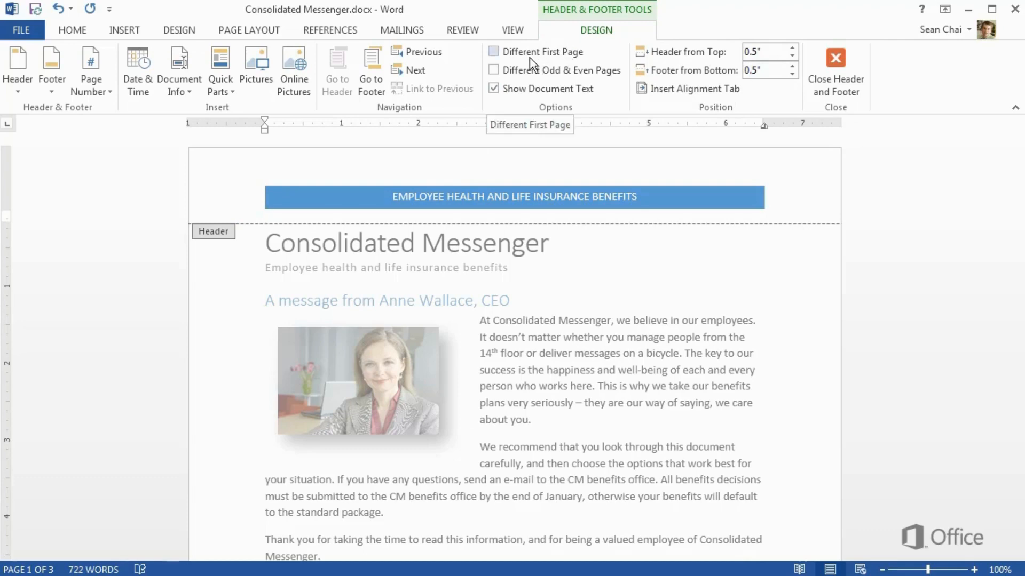
Give the first page a different header from the other pages, close header editing and check the second page.
{"action": "left_click", "coordinate": [497, 53]}
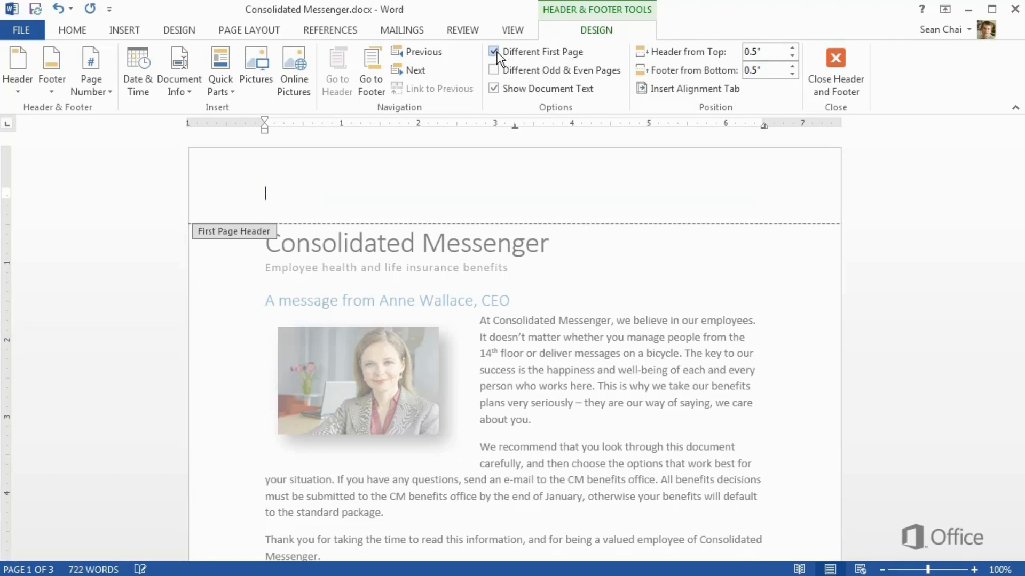
{"action": "left_click", "coordinate": [833, 60]}
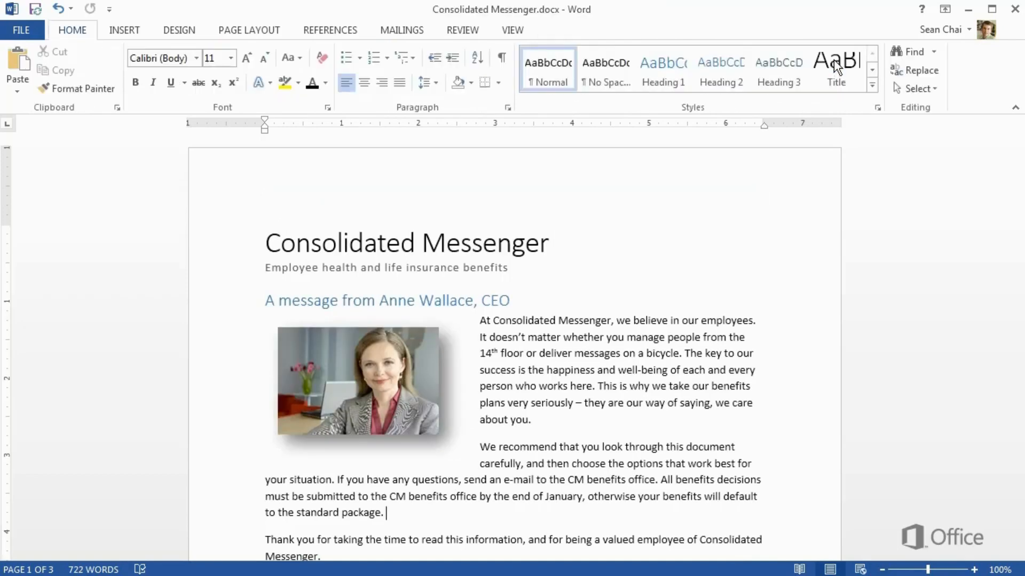
{"action": "left_click_drag", "start_coordinate": [1019, 167], "coordinate": [1021, 285]}
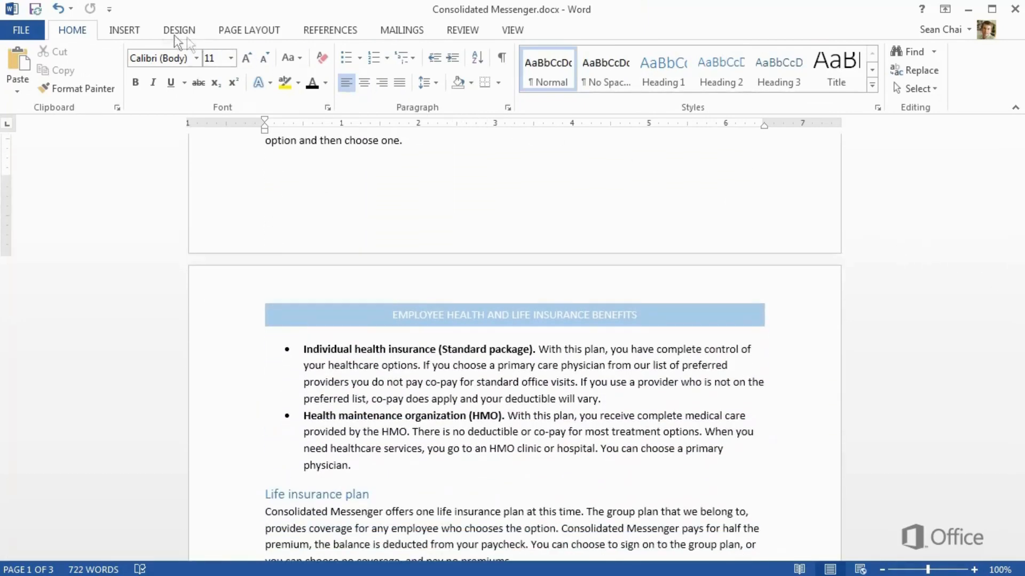
Add the Banded footer with a centered page number and return to the document body.
{"action": "left_click", "coordinate": [125, 31]}
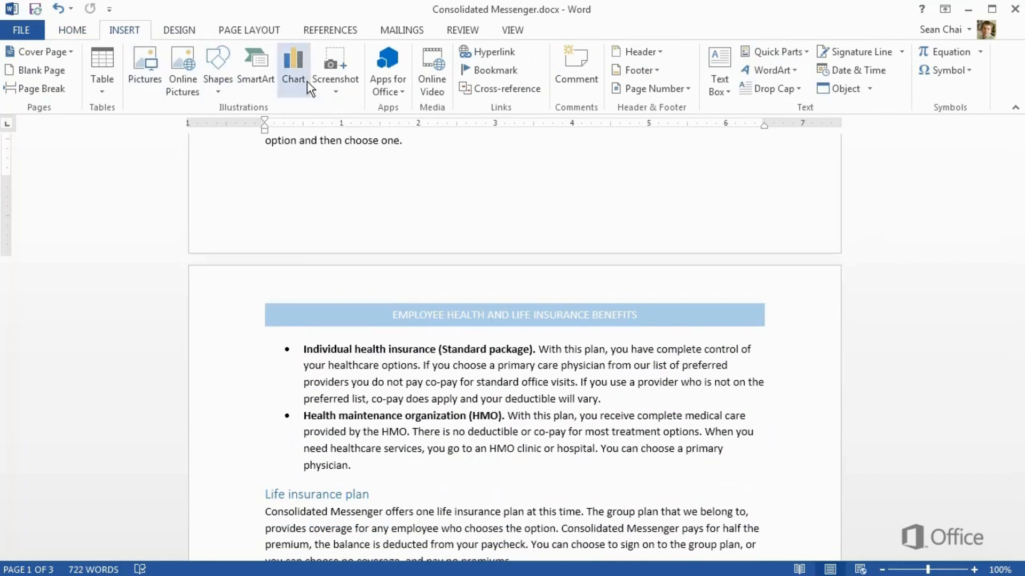
{"action": "left_click", "coordinate": [634, 75]}
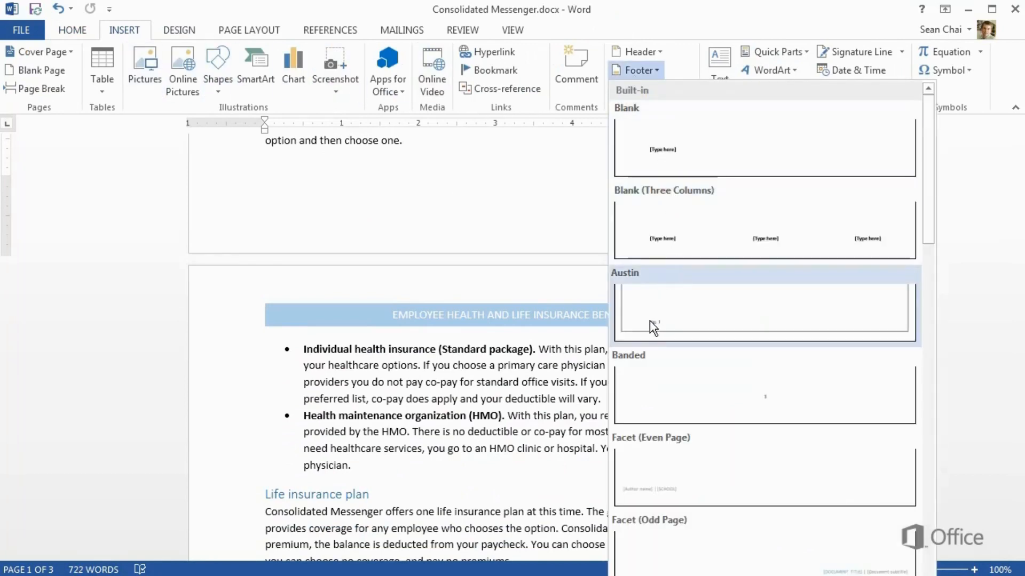
{"action": "left_click", "coordinate": [635, 377]}
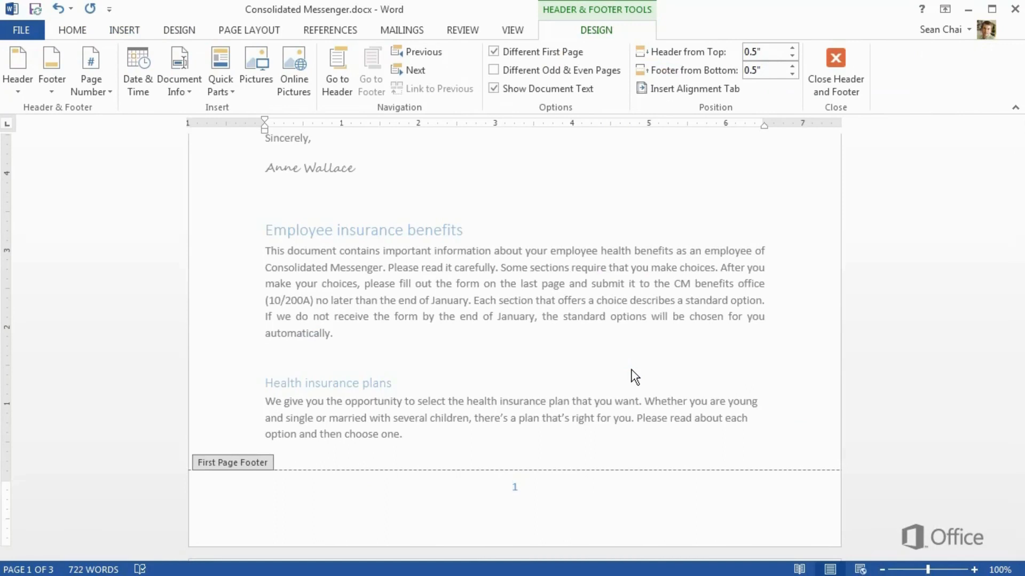
{"action": "double_click", "coordinate": [544, 302]}
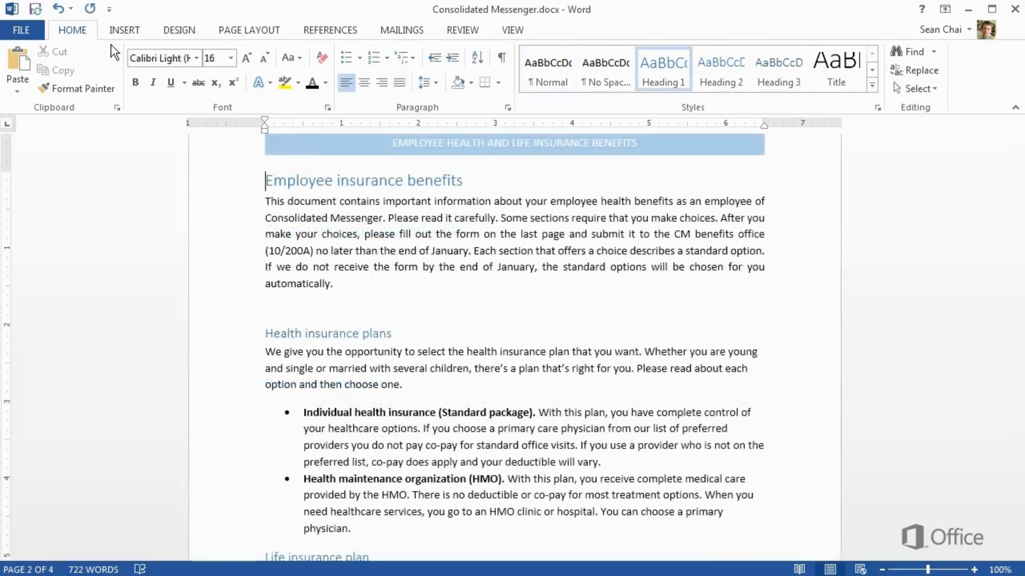
Examine the available page margins, orientations and paper sizes, then close the lists without changing the page setup.
{"action": "left_click", "coordinate": [229, 38]}
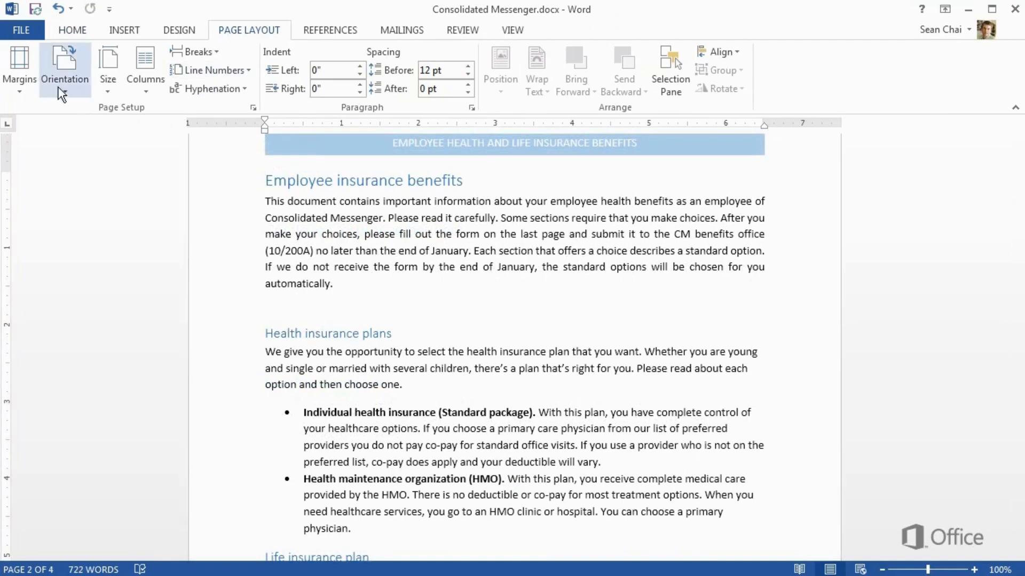
{"action": "left_click", "coordinate": [24, 54]}
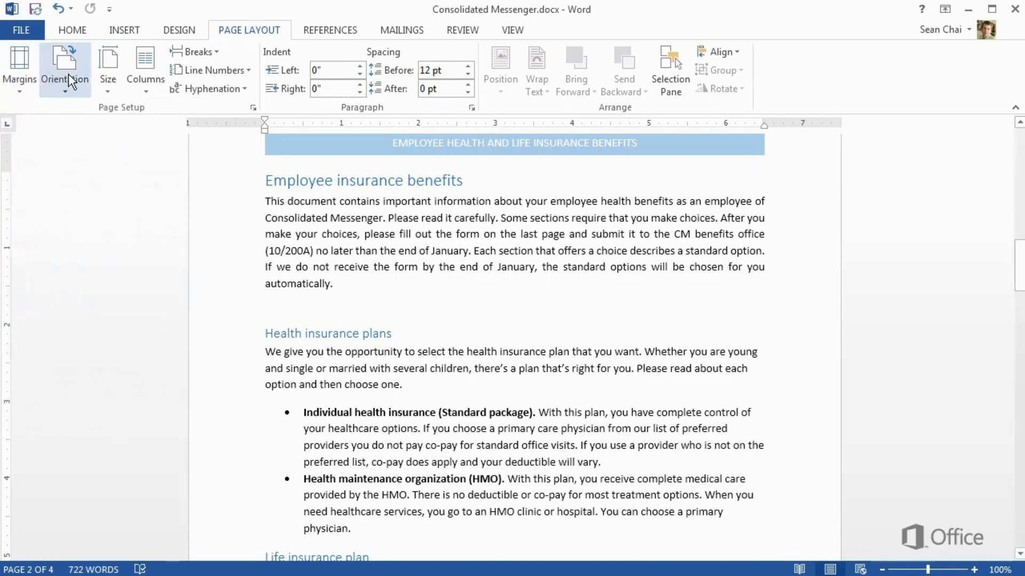
{"action": "left_click", "coordinate": [69, 77]}
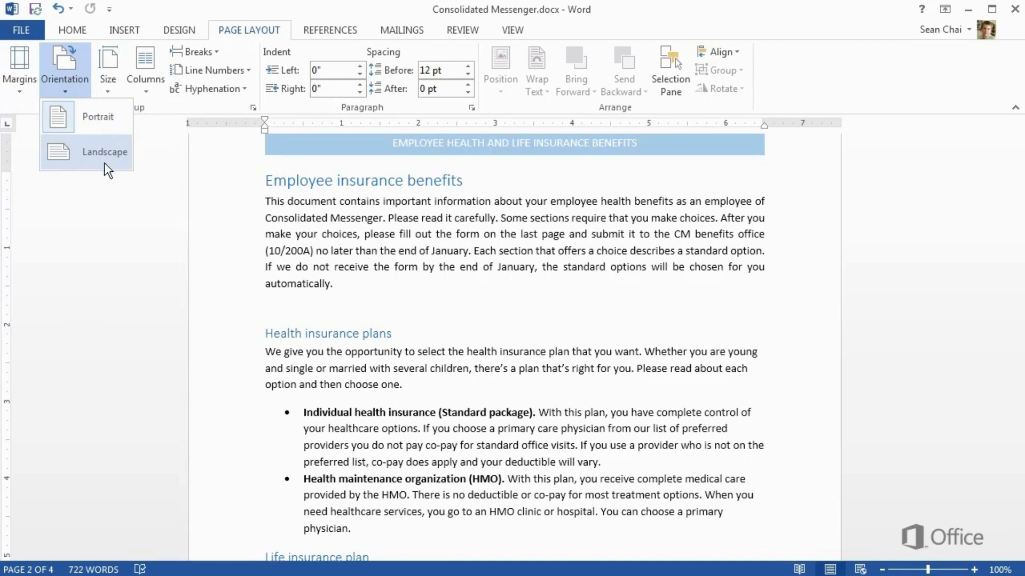
{"action": "left_click", "coordinate": [108, 66]}
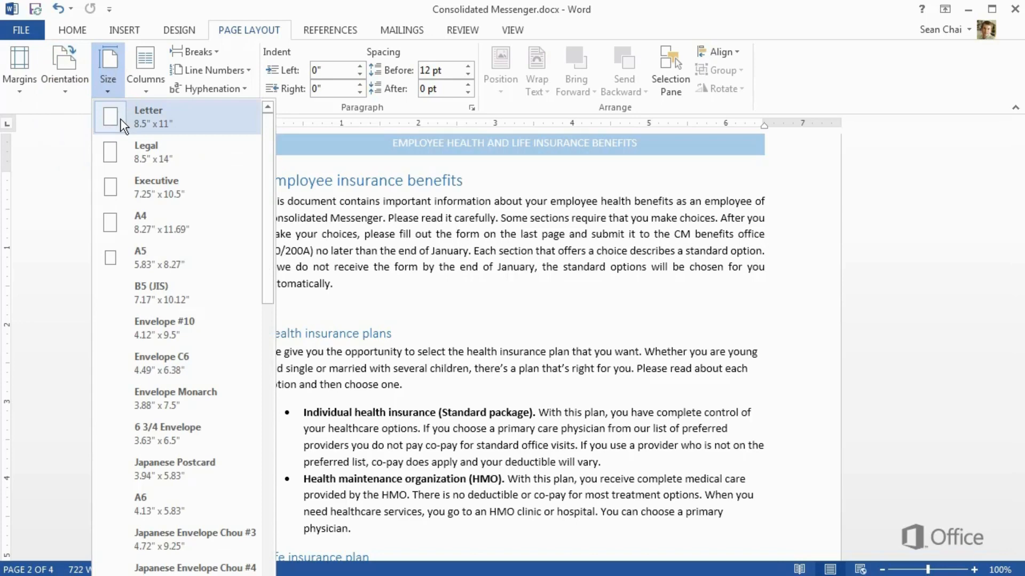
{"action": "left_click", "coordinate": [118, 65]}
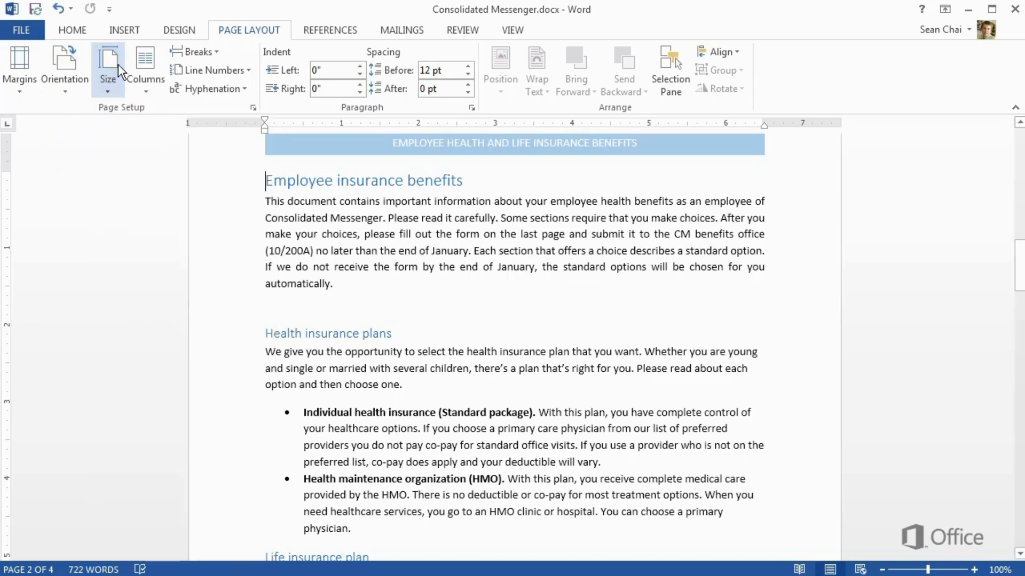
Apply the Retrospect theme to the document, with the built-in style set that puts Heading 1 in a solid orange band.
{"action": "left_click", "coordinate": [176, 38]}
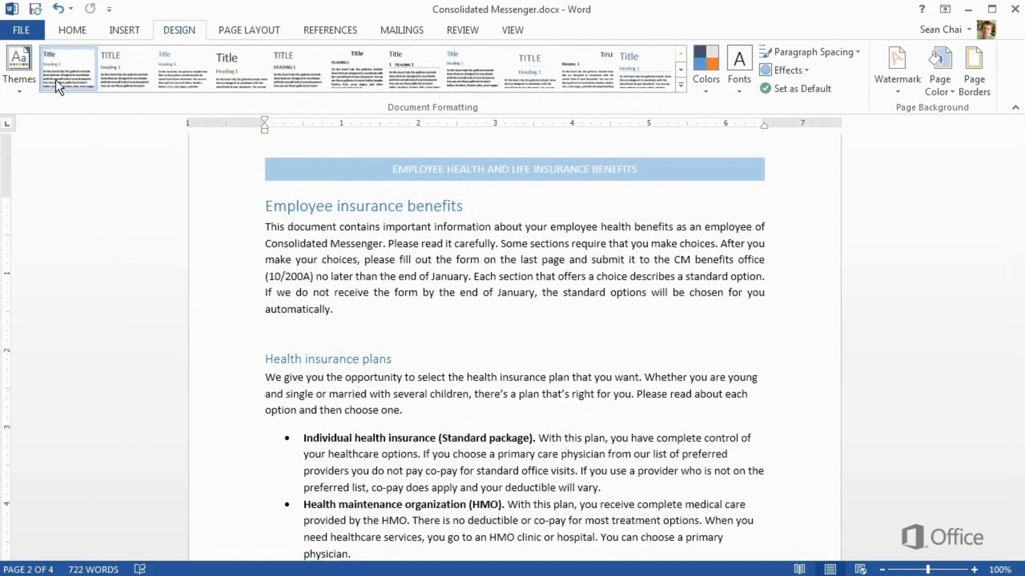
{"action": "left_click", "coordinate": [18, 87]}
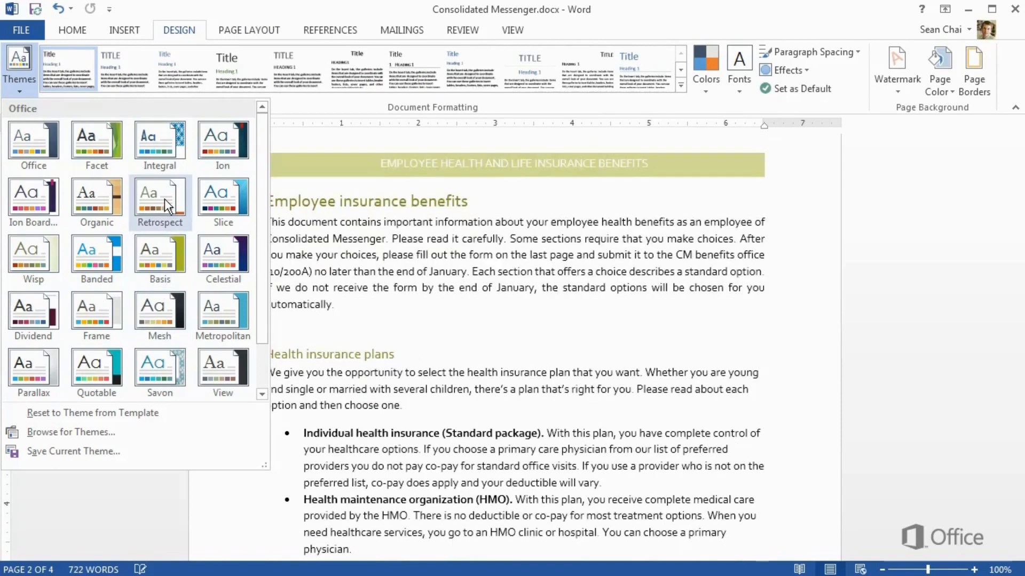
{"action": "left_click", "coordinate": [165, 199]}
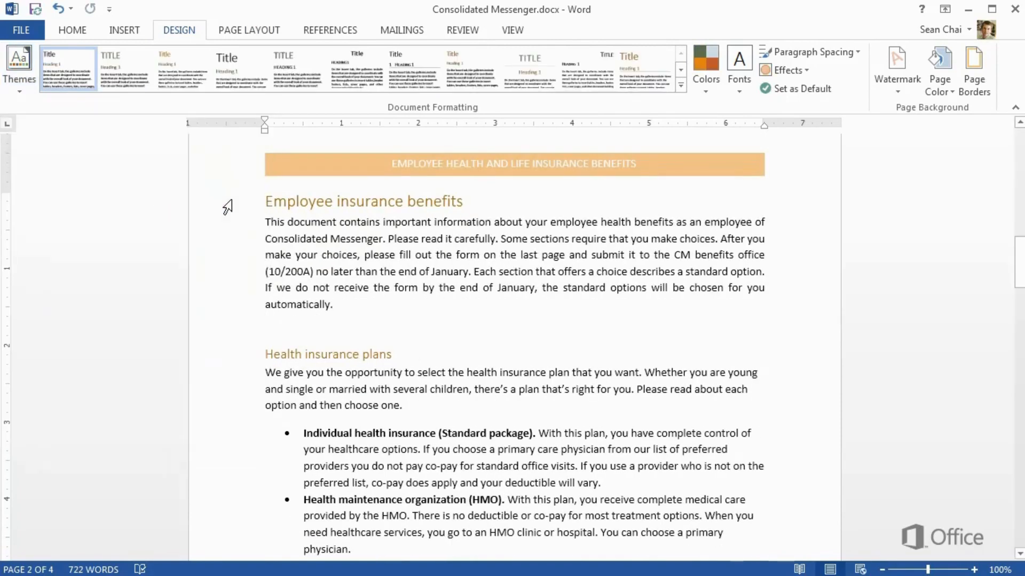
{"action": "left_click", "coordinate": [681, 86]}
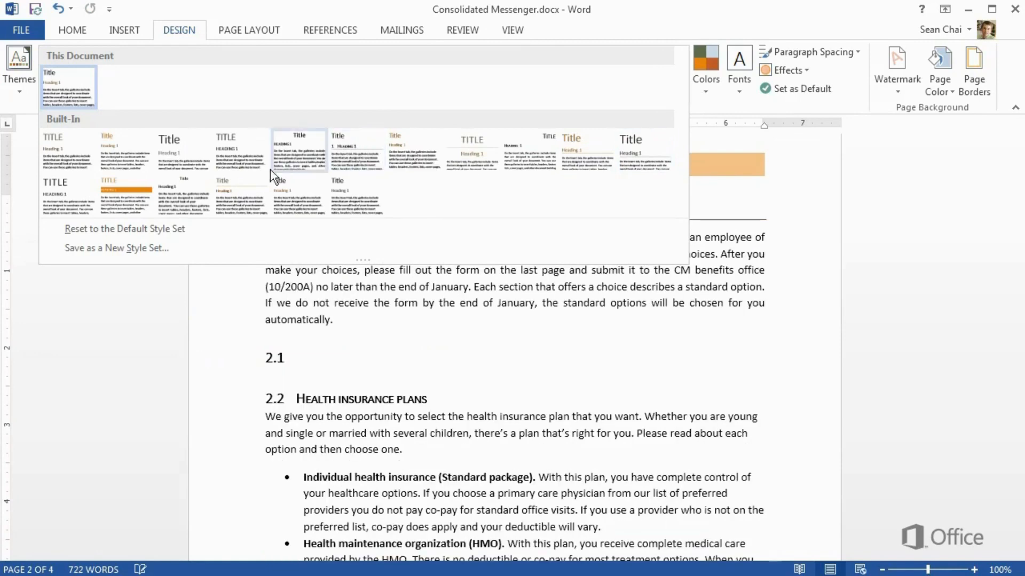
{"action": "left_click", "coordinate": [125, 204]}
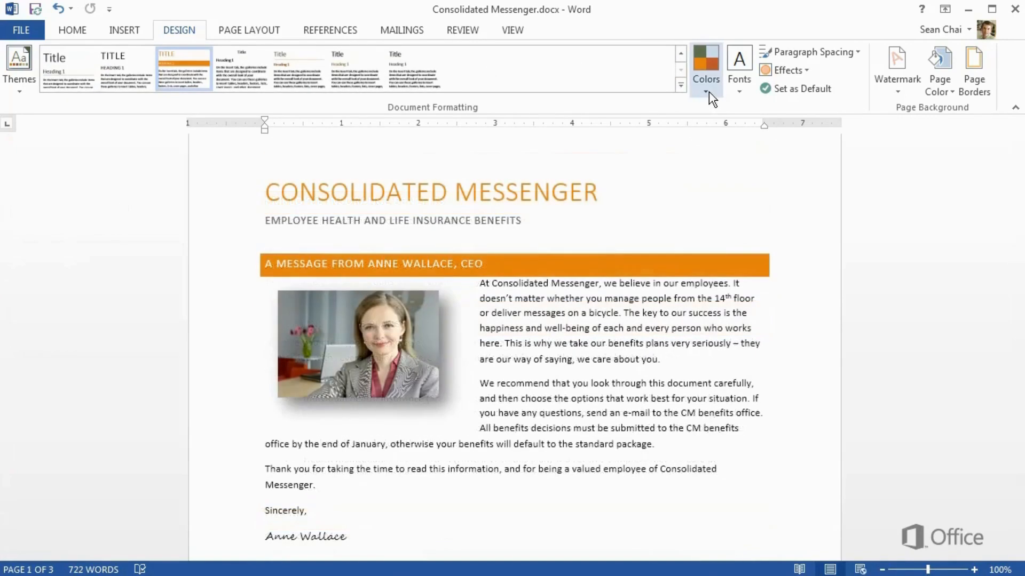
Open the list of theme color sets for the document.
{"action": "left_click", "coordinate": [709, 92]}
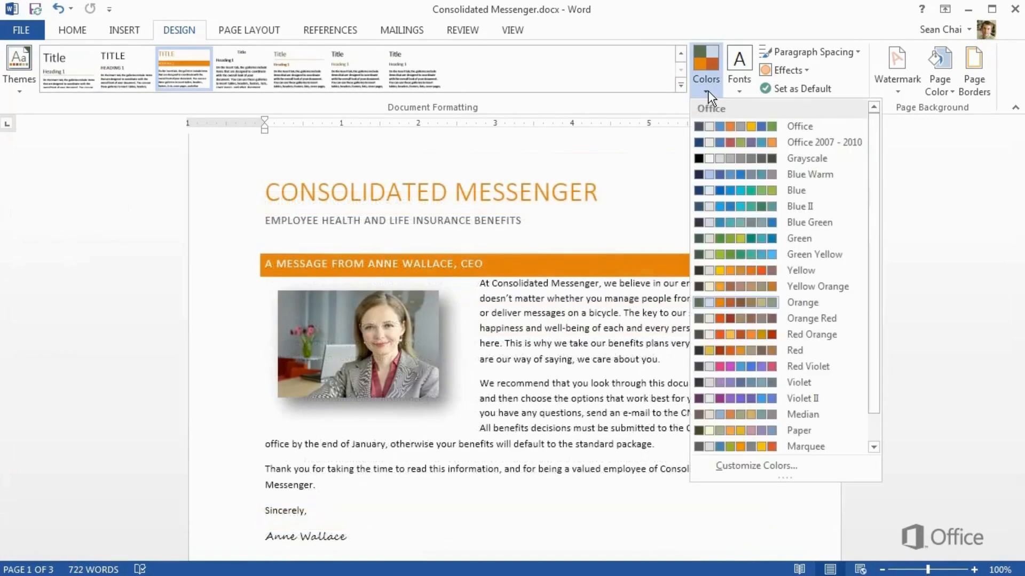